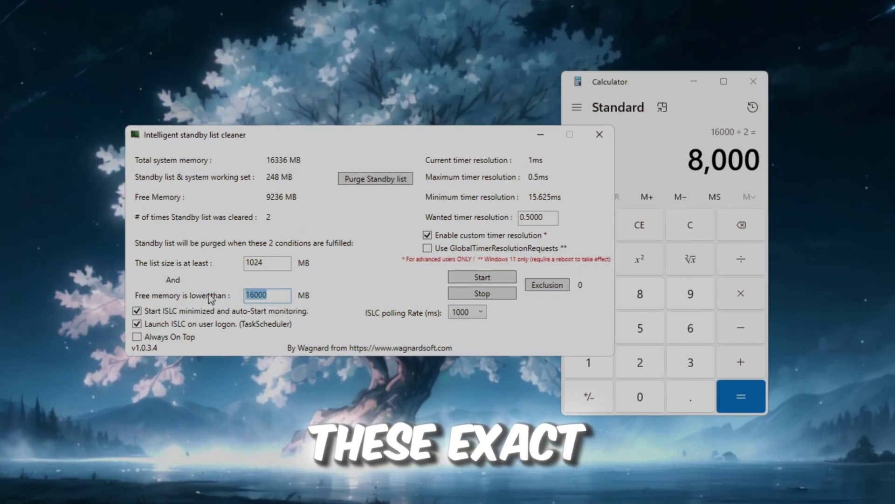
- Set the ISLC free memory threshold to 8000 MB and switch Vertical sync to Off in the NVIDIA global 3D settings
type("8000")
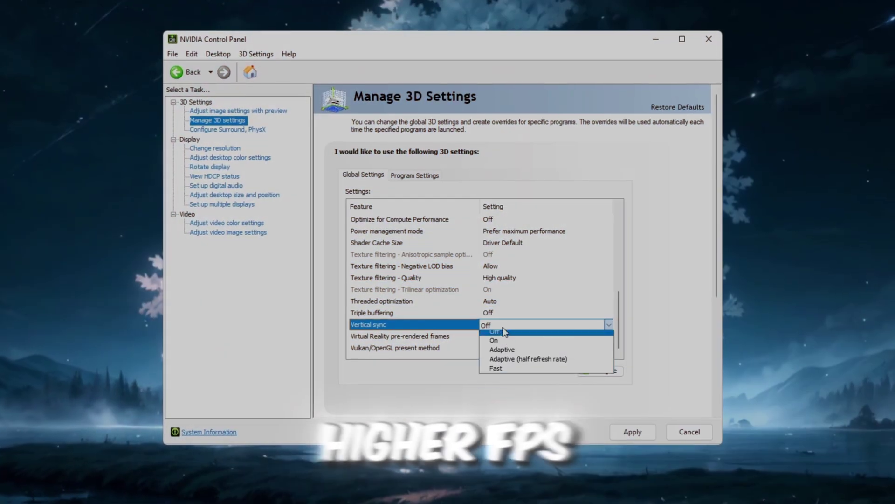
left_click(507, 333)
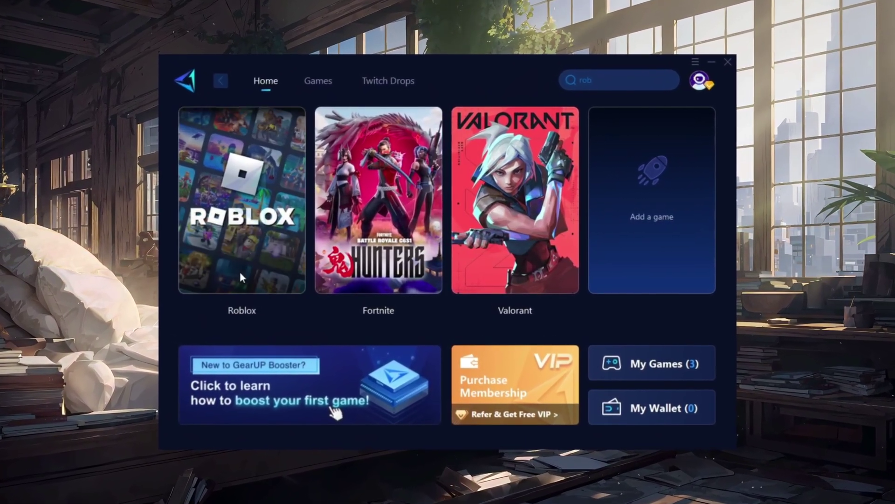
left_click(262, 161)
left_click(438, 163)
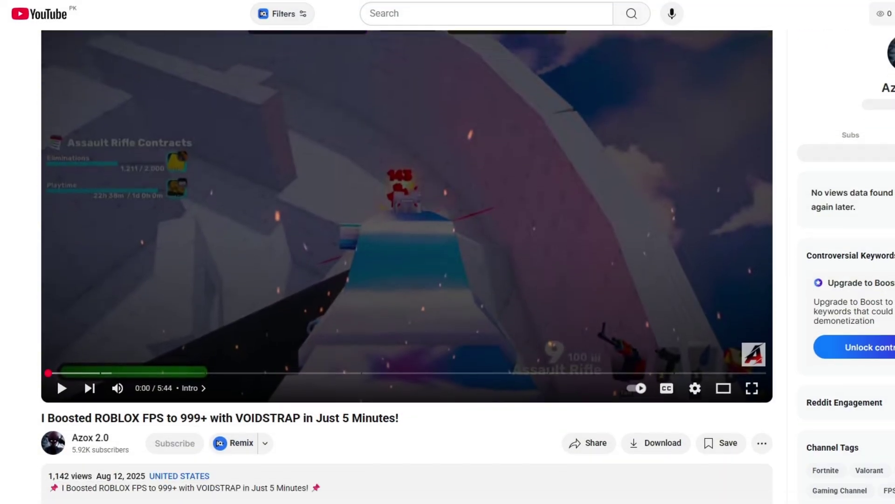
- Look through the YouTube video's description for the GearUP Booster and Boost Pack download links
scroll(406, 261, "down", 3)
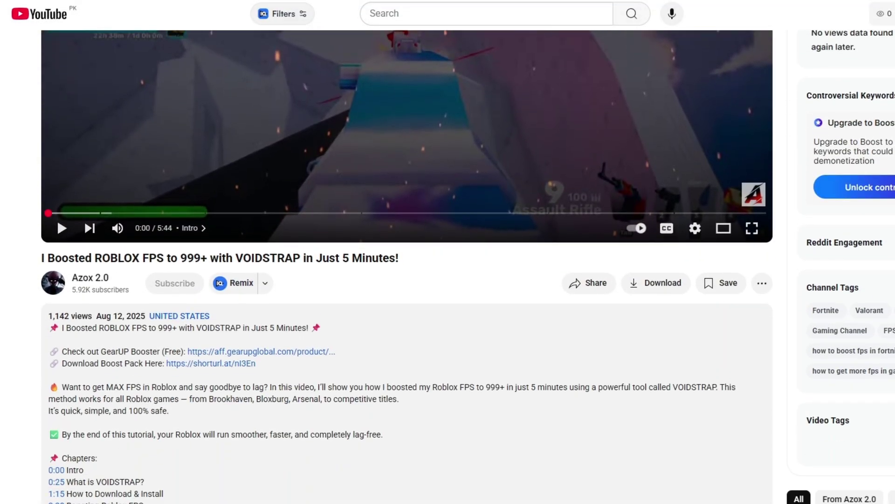
left_click_drag(50, 350, 58, 350)
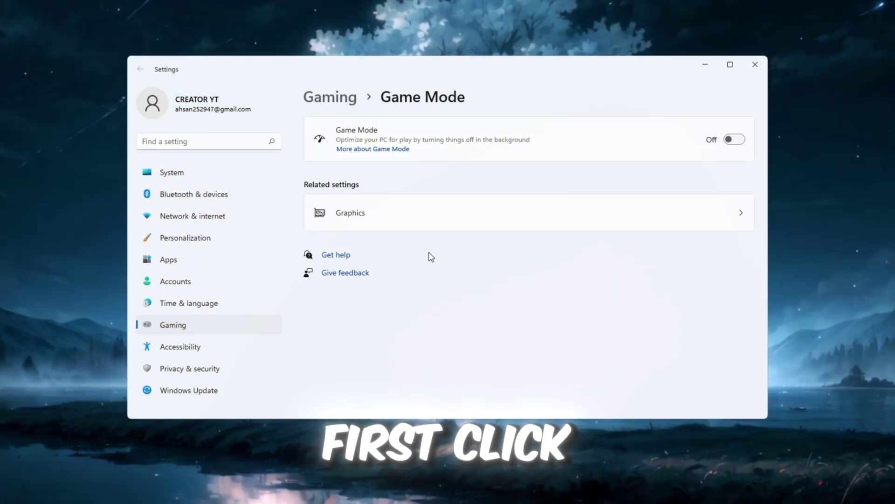
- Search Windows for the Game Mode settings, open them and turn Game Mode on
key("super")
type("gam")
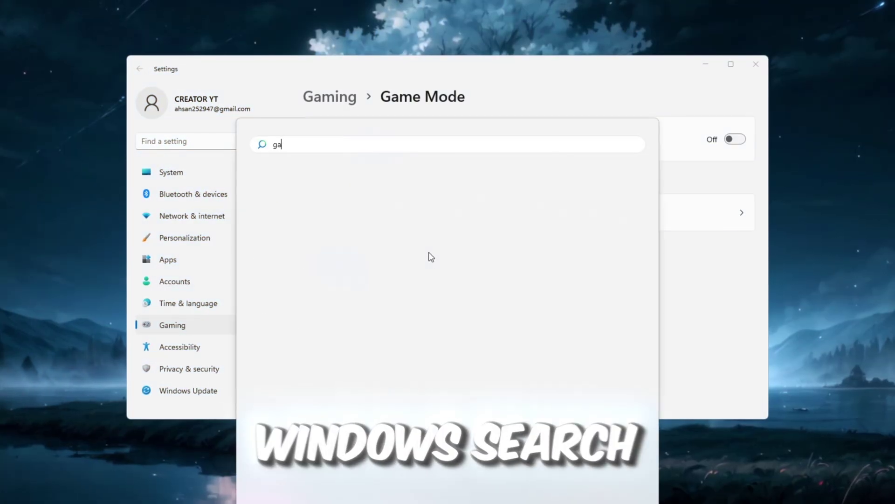
type("e")
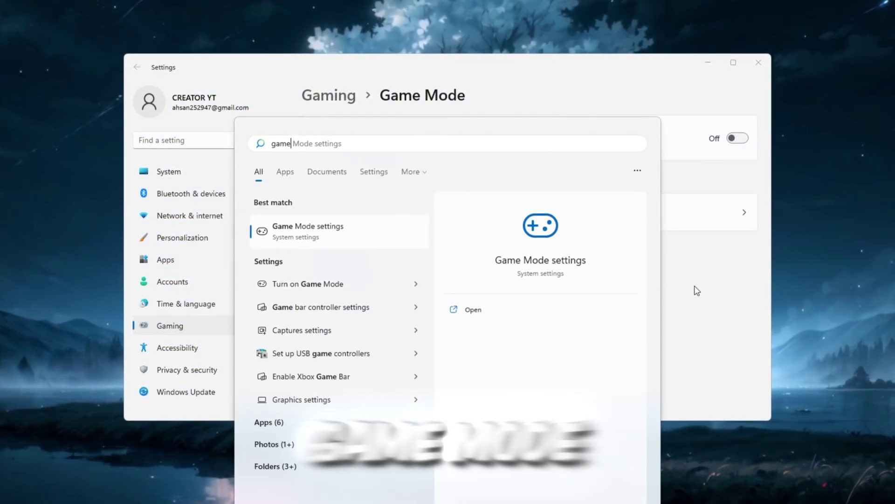
key("Return")
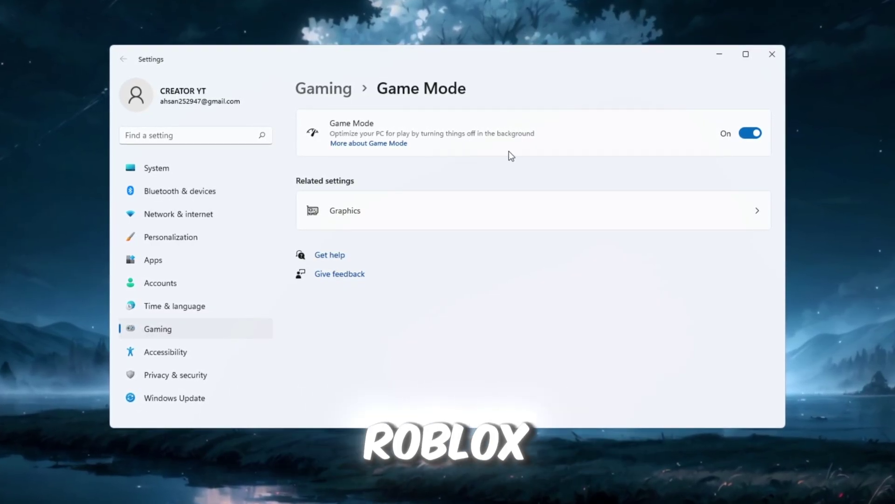
- Search Windows for "graphics settings" and open the Graphics settings page
key("super+s")
type("graphics settings")
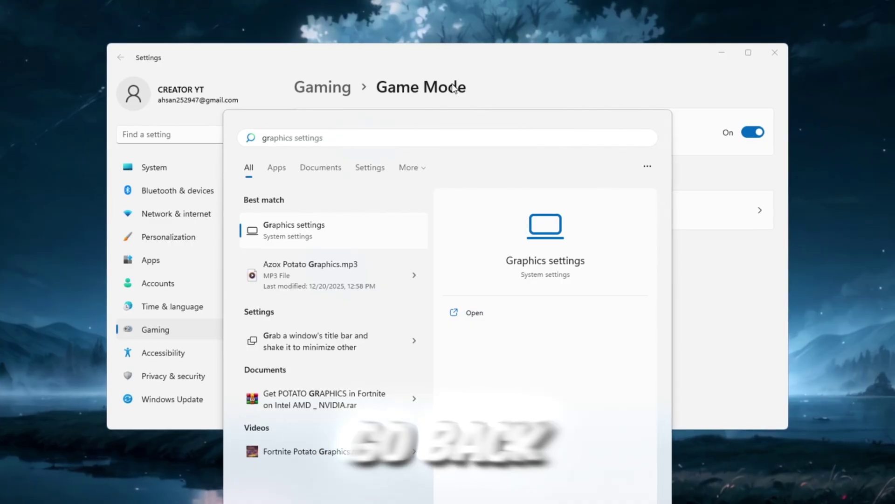
left_click(715, 225)
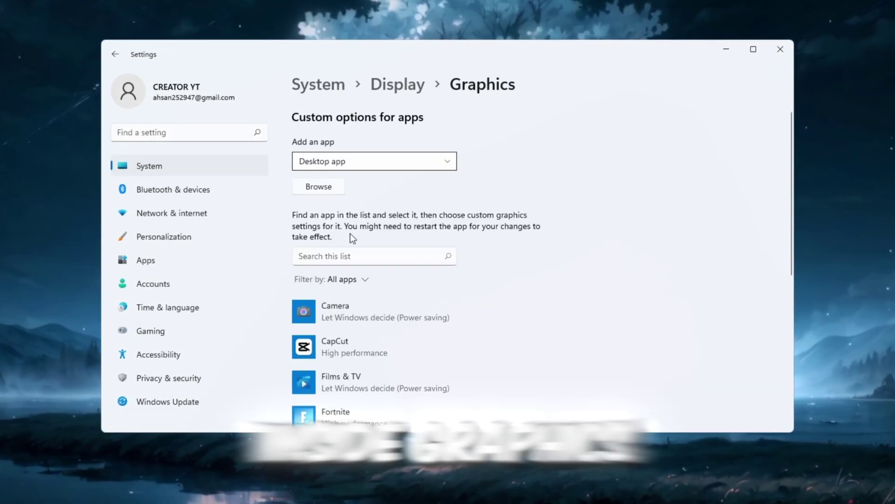
- Add the desktop app RobloxPlayerBeta.exe from the Roblox folder version-5aed1822f52c4b03 to the custom graphics options
left_click(350, 161)
left_click(346, 159)
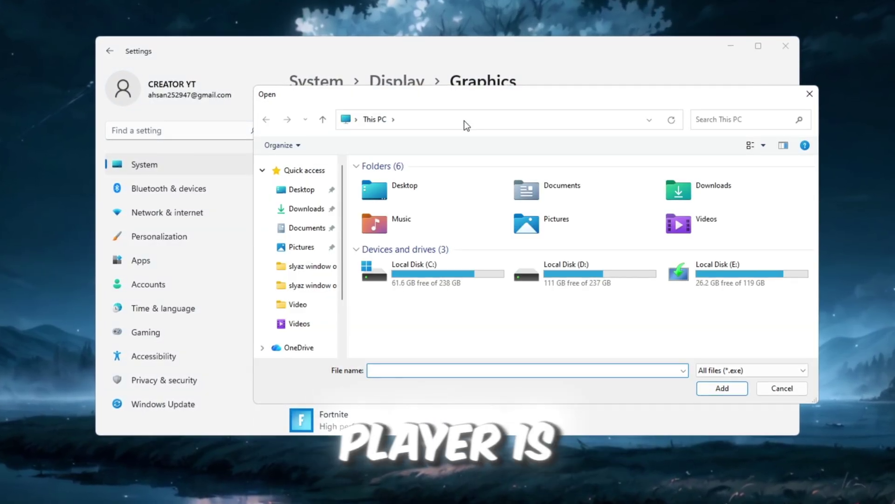
left_click(465, 119)
type("C:\\Users\\AH COMPUTERS\\AppData\\Local\\Roblox\\Versions\\version-5aed1822f52c4b03")
key("Return")
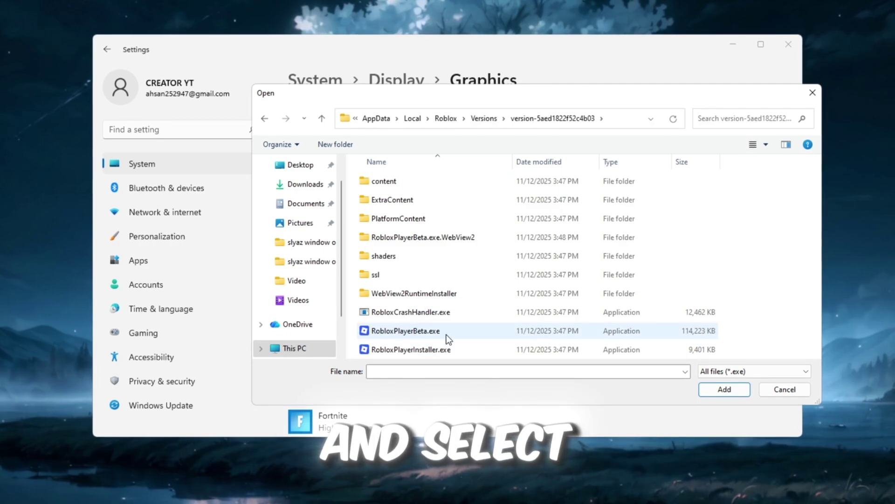
left_click(447, 335)
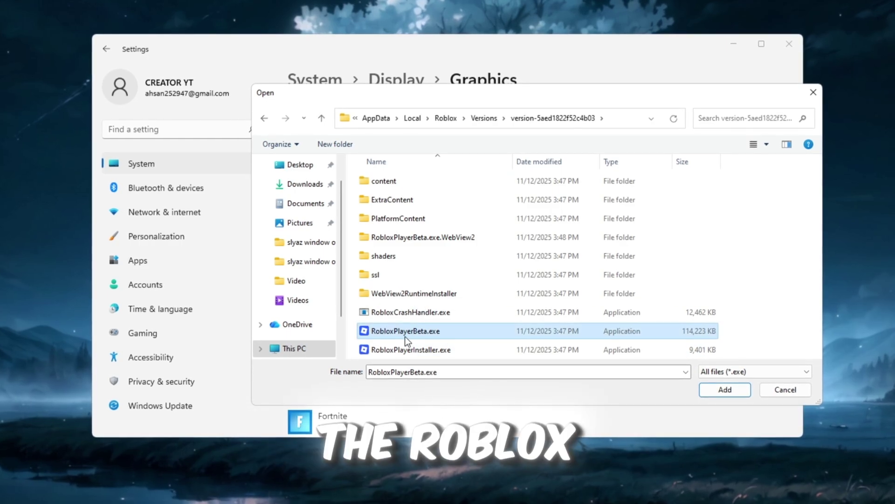
left_click(702, 390)
- Set the Roblox Game Client's graphics preference to High performance and save it
scroll(392, 298, "down", 5)
left_click(361, 276)
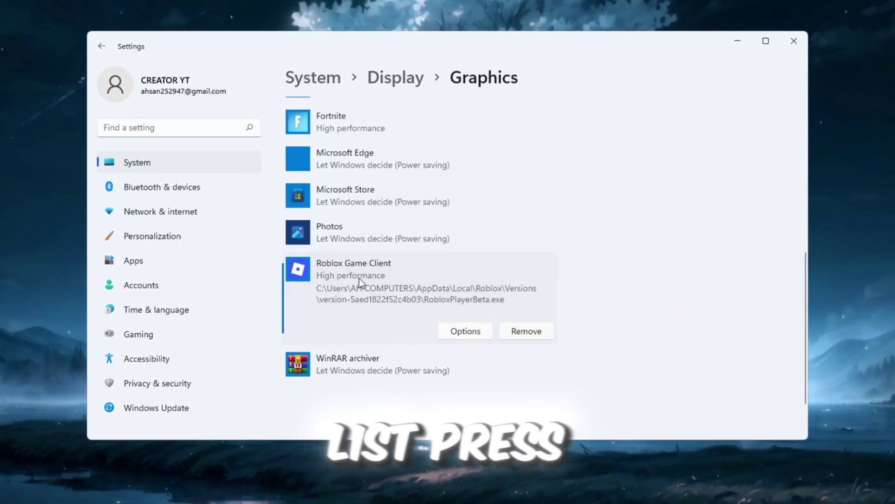
left_click(467, 331)
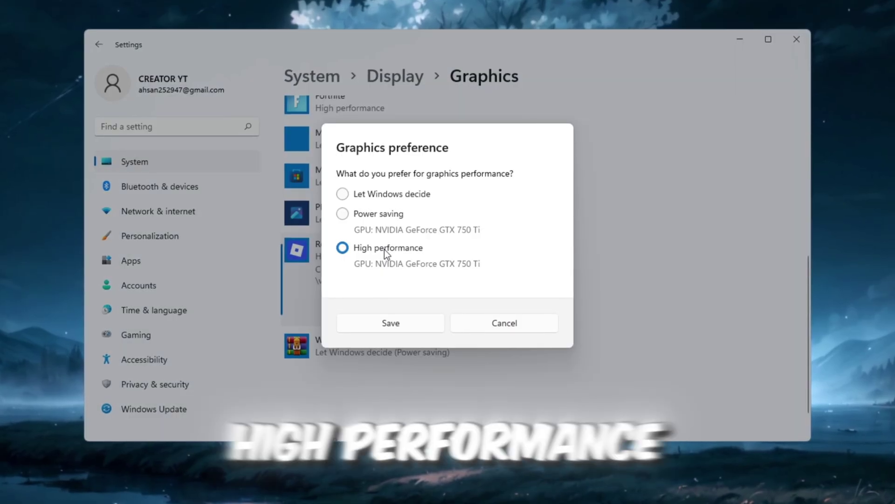
left_click(388, 315)
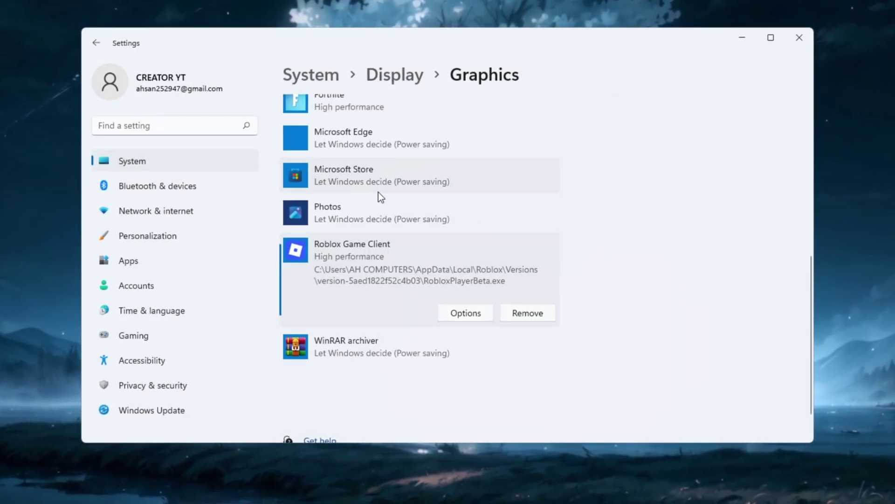
scroll(379, 242, "up", 5)
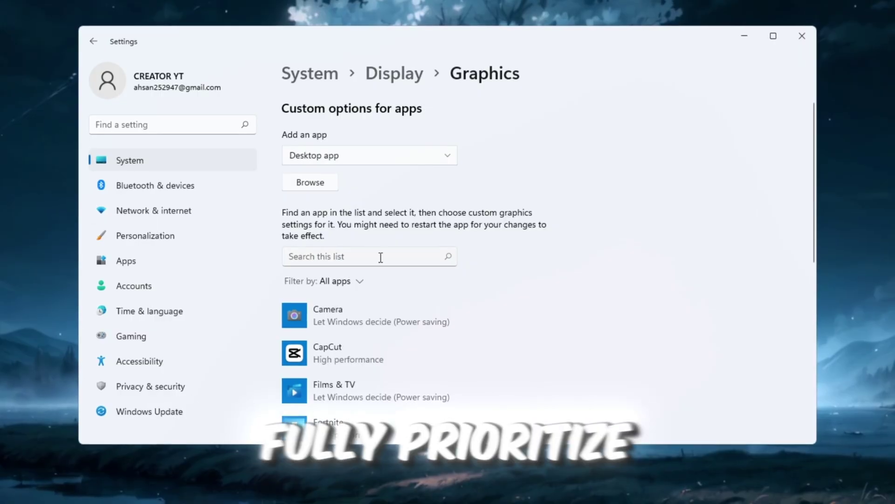
scroll(380, 251, "down", 7)
scroll(420, 177, "up", 1)
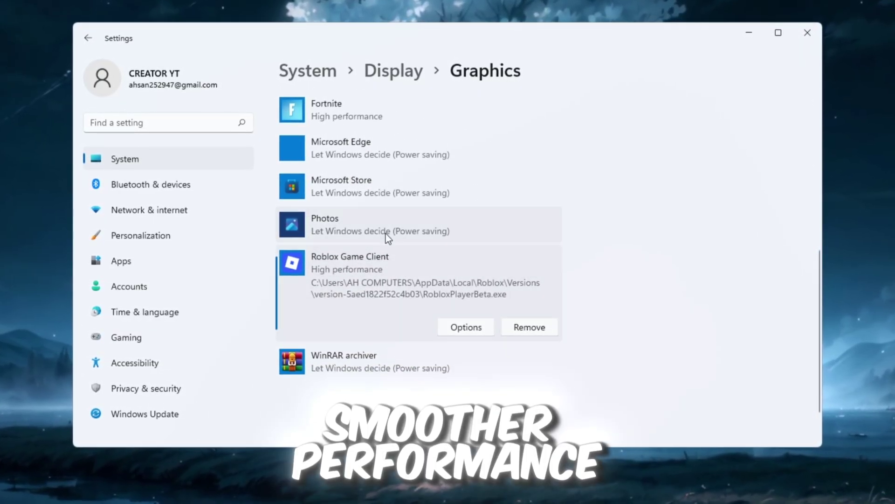
key("super")
key("super")
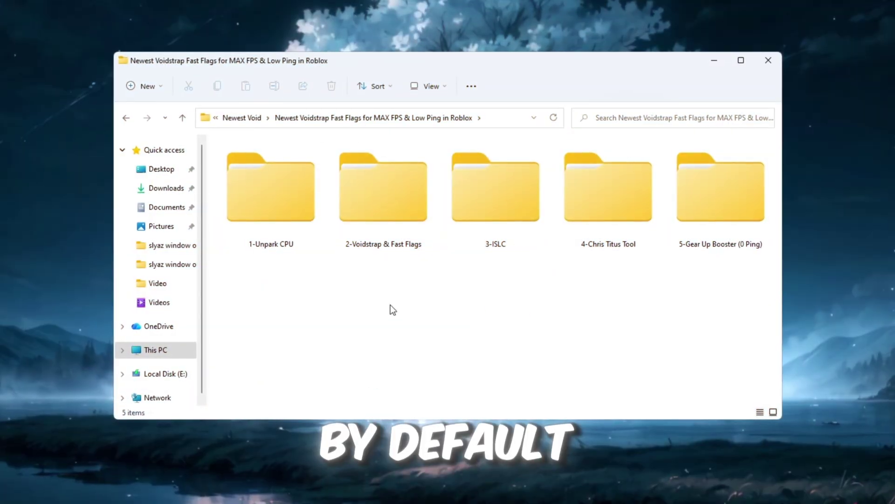
- Open the 1-Unpark CPU folder of the boost pack and enlarge the UnparkCpu.exe icon
left_click(289, 228)
double_click(289, 229)
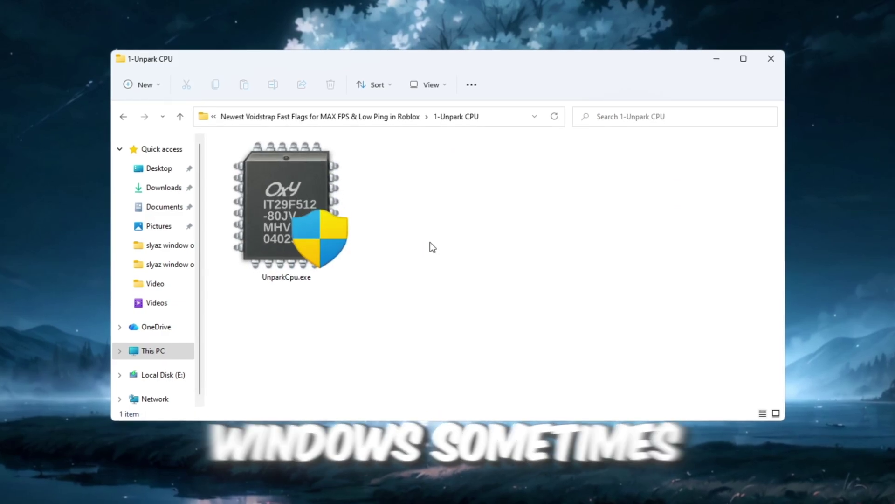
left_click(314, 246)
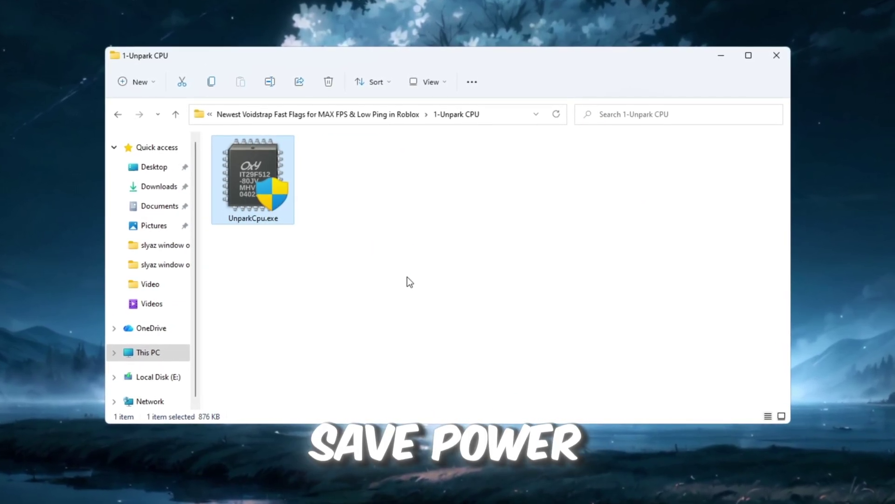
left_click(404, 275)
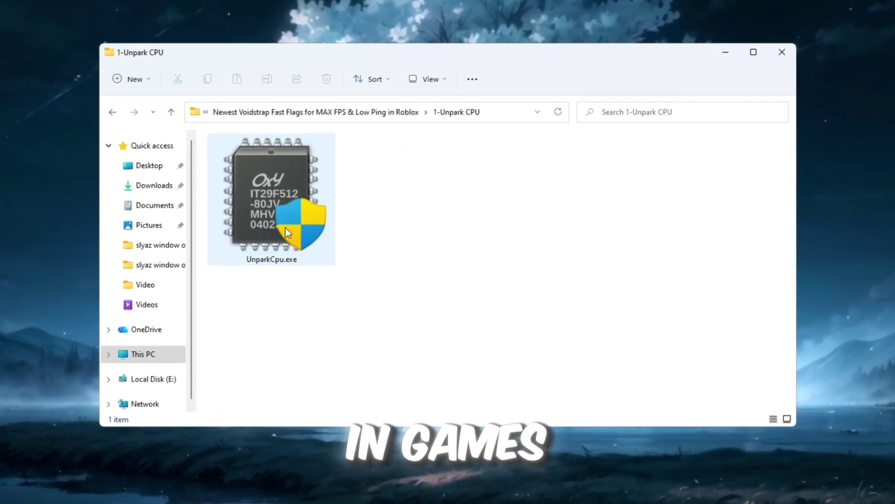
scroll(285, 228, "up", 2, "ctrl")
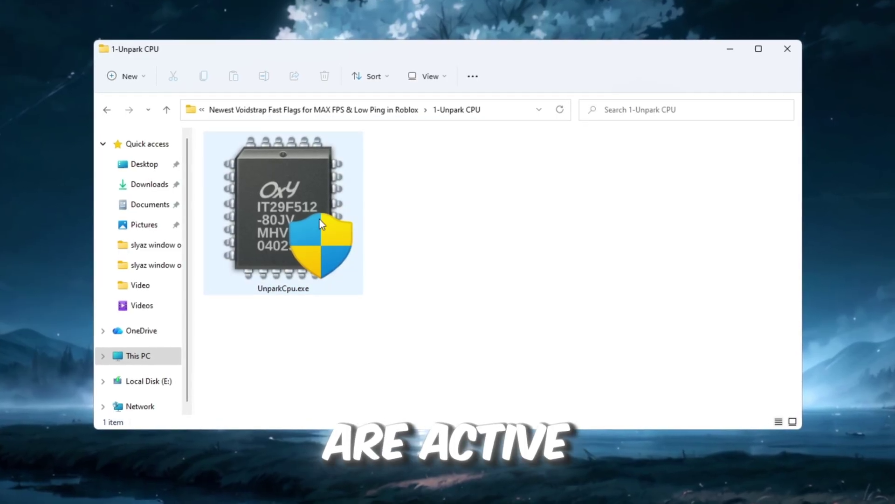
- Run UnparkCpu.exe as administrator and allow it to make changes to the device
right_click(287, 203)
left_click(367, 265)
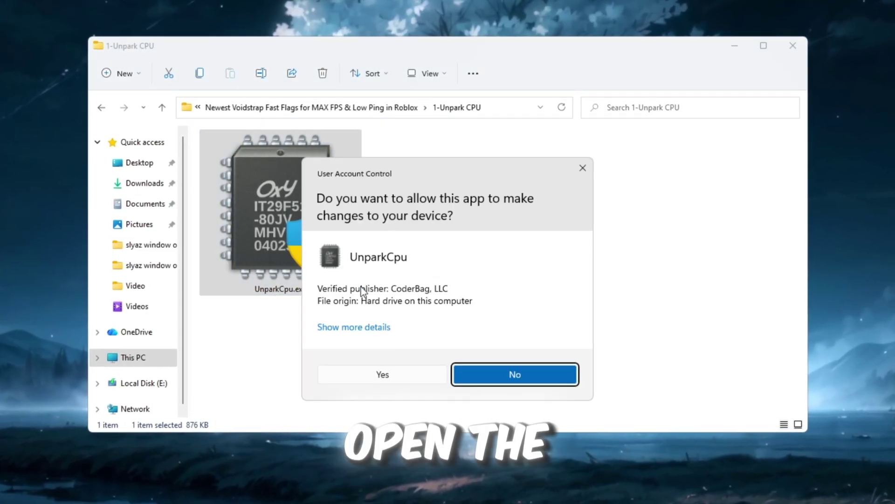
left_click(416, 372)
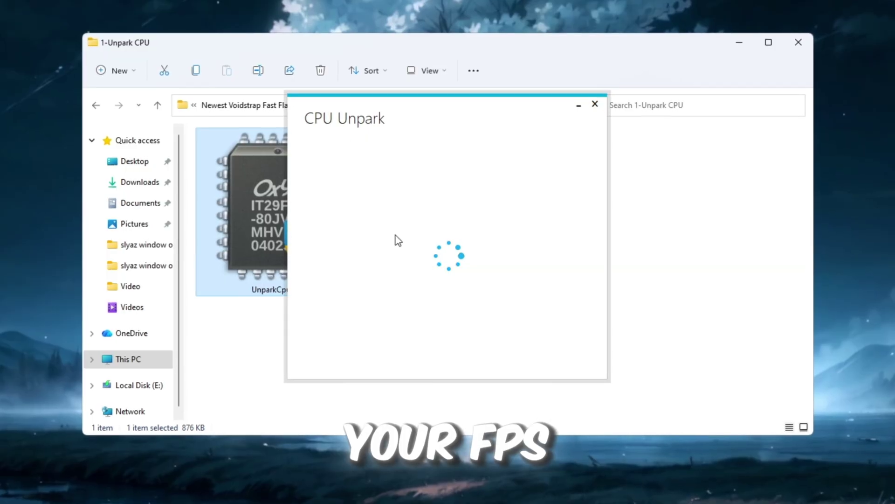
right_click(244, 252)
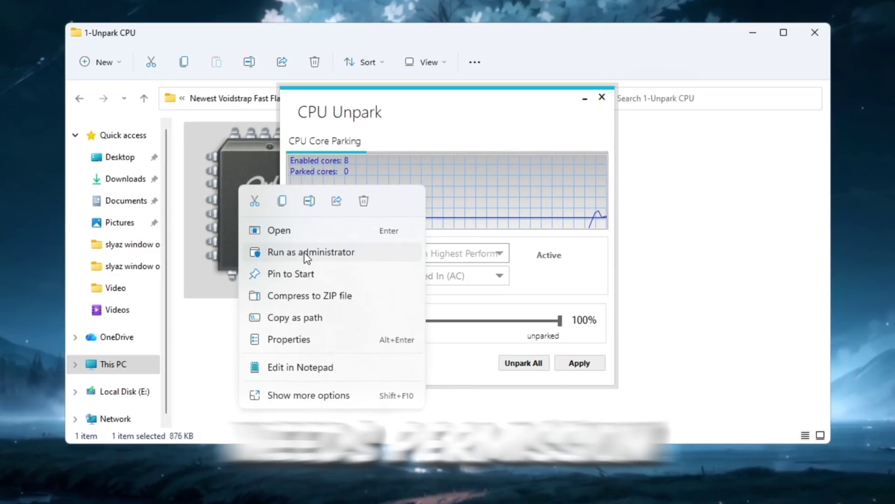
left_click(304, 252)
- Minimize the folder window and unpark all CPU cores in CPU Unpark
left_click(753, 33)
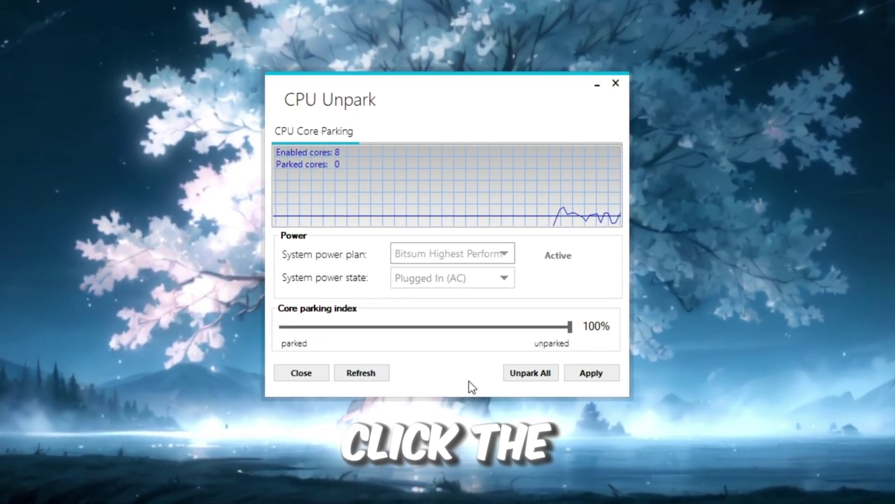
left_click(529, 374)
left_click(528, 277)
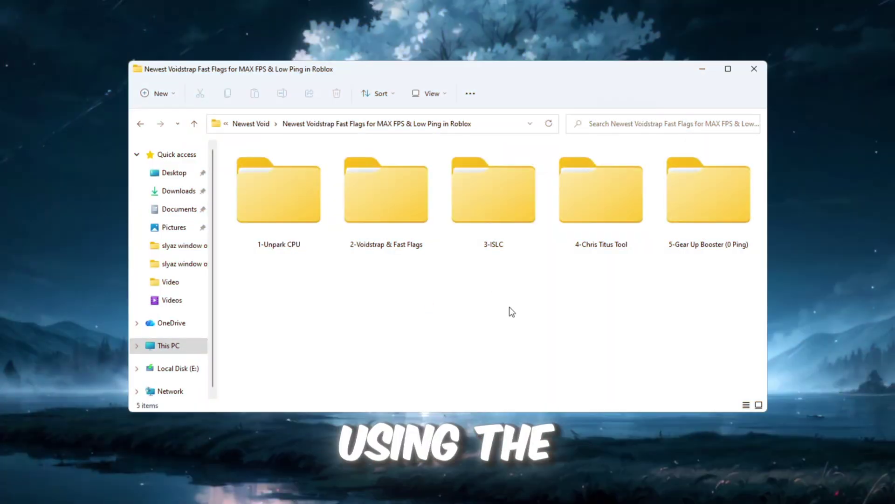
- Open the 2-Voidstrap & Fast Flags folder of the boost pack
double_click(401, 235)
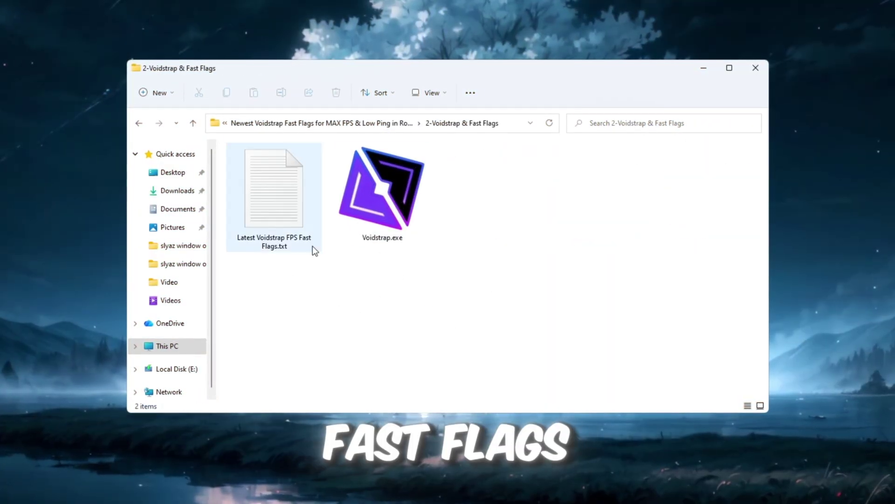
left_click_drag(418, 283, 308, 219)
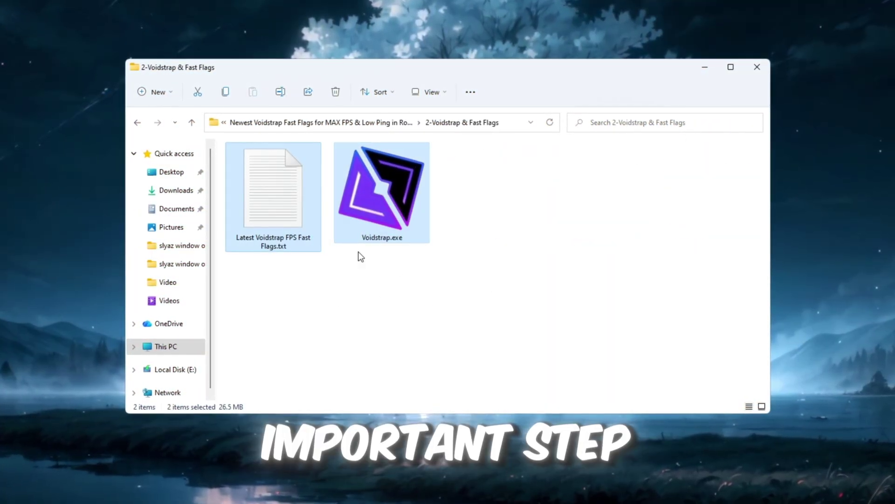
left_click_drag(502, 310, 277, 192)
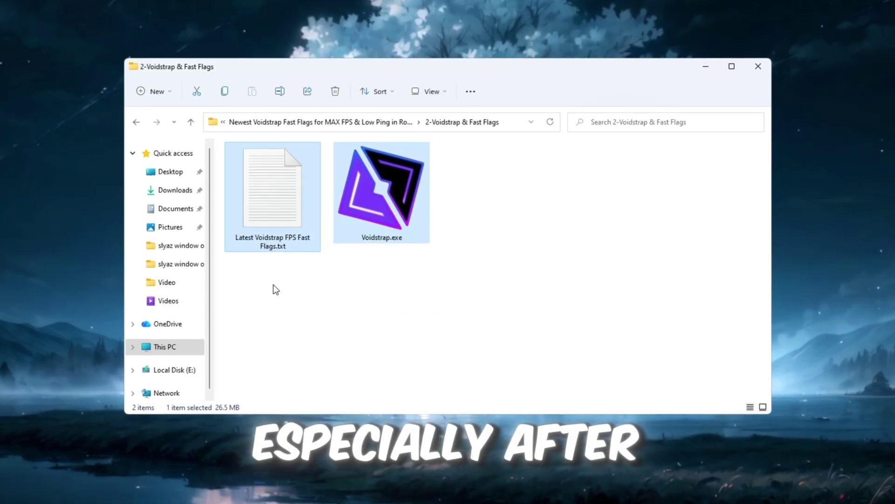
left_click(324, 299)
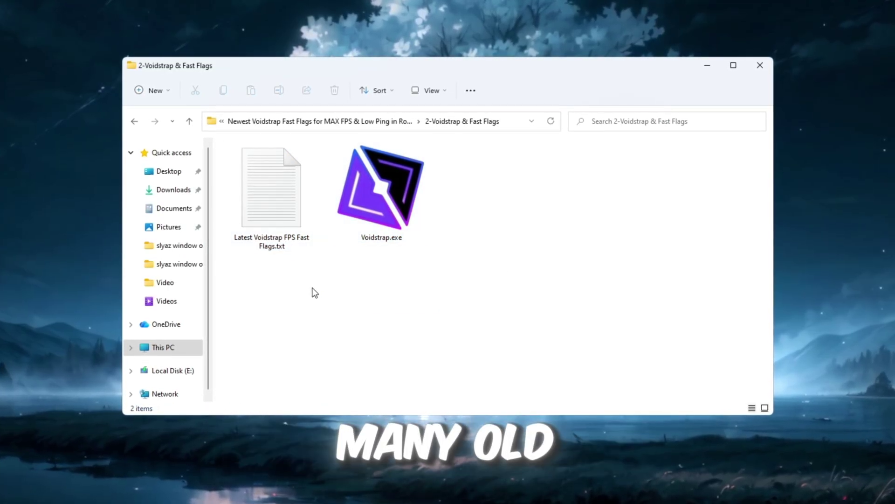
left_click_drag(430, 294, 241, 223)
left_click(377, 298)
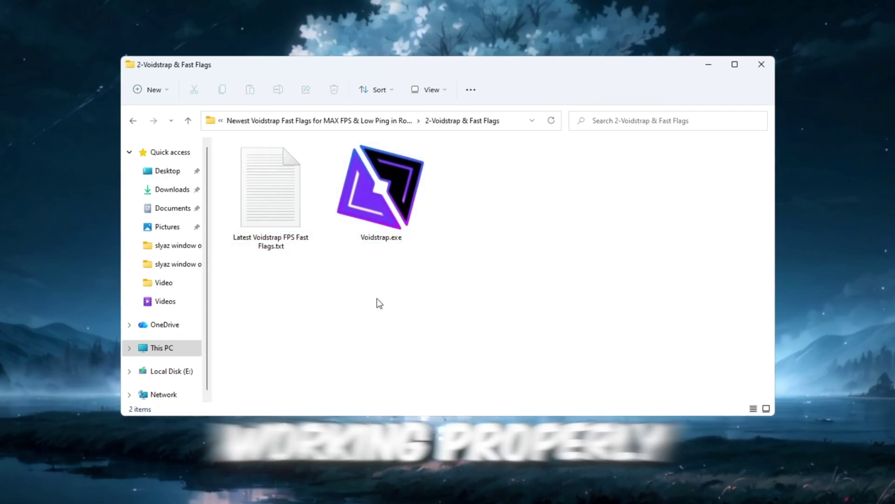
left_click_drag(441, 282, 373, 224)
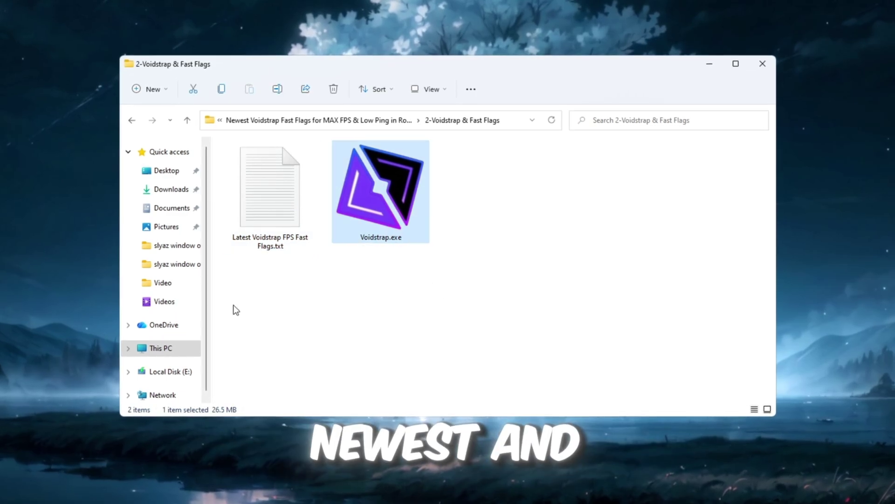
left_click(378, 291)
left_click_drag(385, 289, 359, 246)
left_click(394, 272)
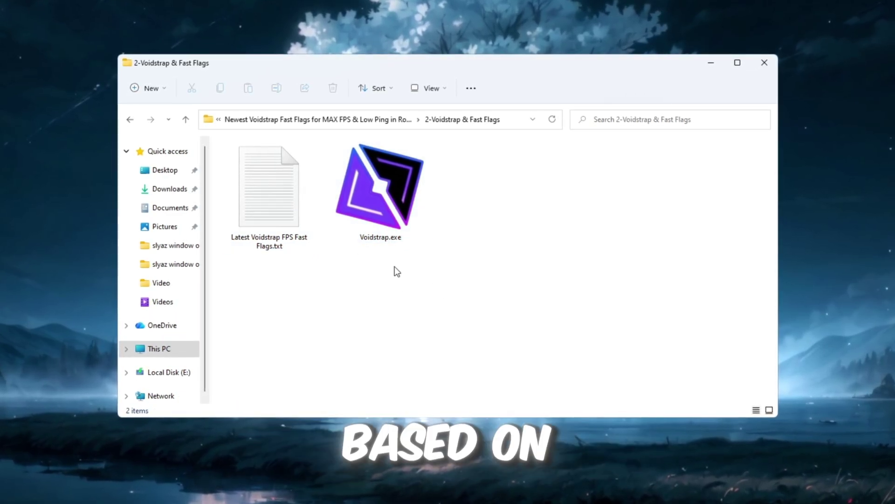
left_click_drag(395, 271, 259, 196)
left_click(343, 304)
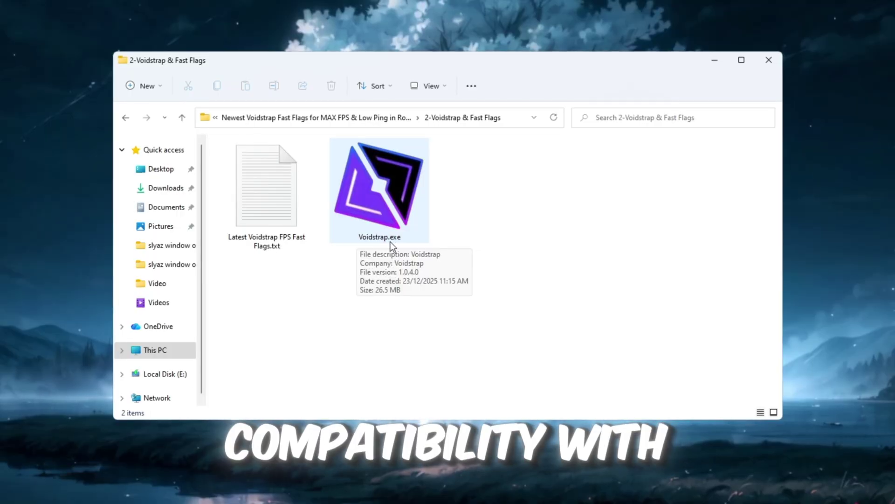
left_click_drag(420, 271, 261, 228)
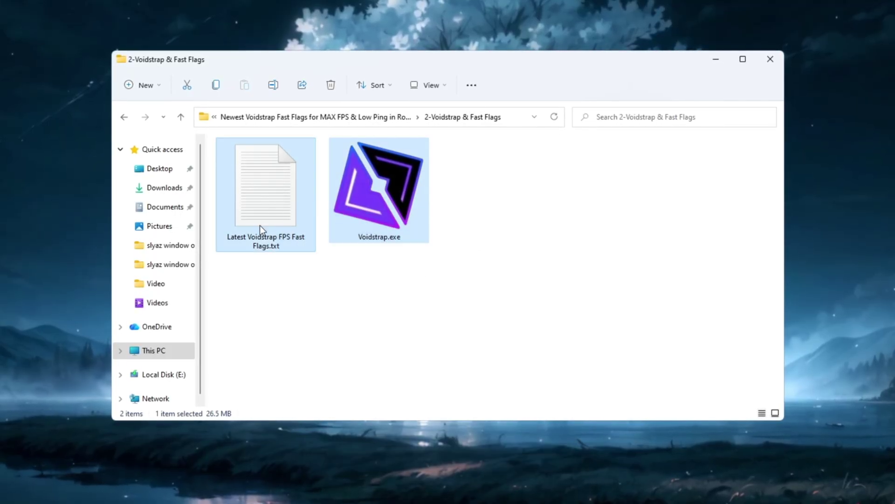
left_click(380, 293)
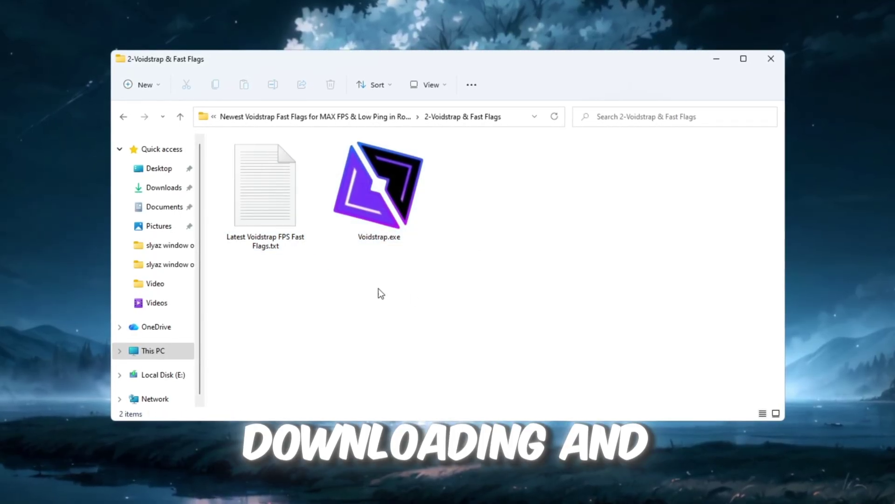
- Minimize the folder window, find and launch the installed Voidstrap app, and open its settings
left_click(717, 57)
key("super")
type("voidstrap")
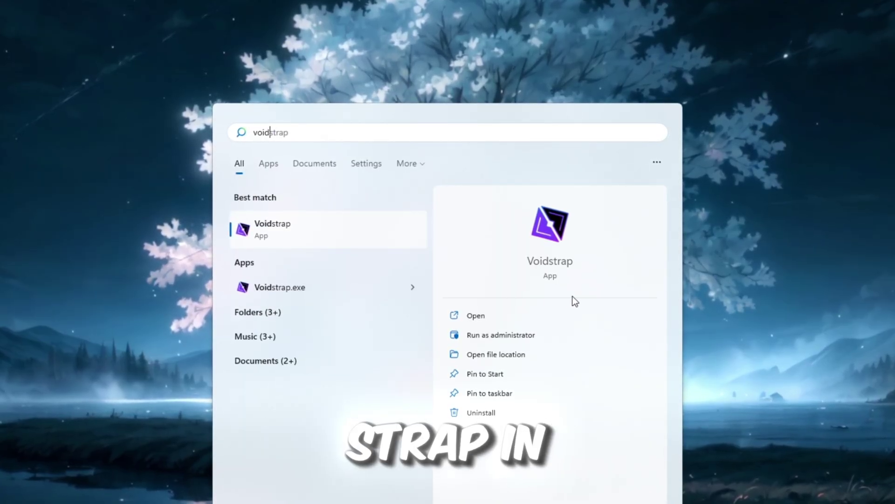
left_click(573, 314)
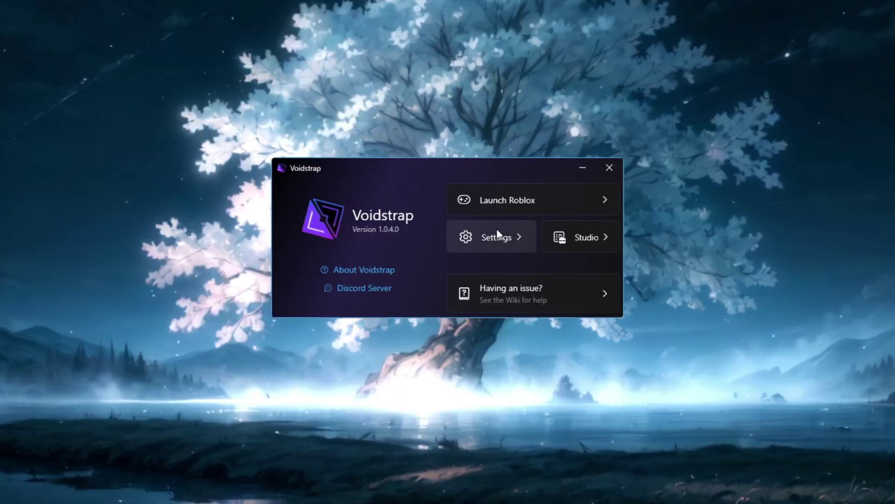
left_click(498, 233)
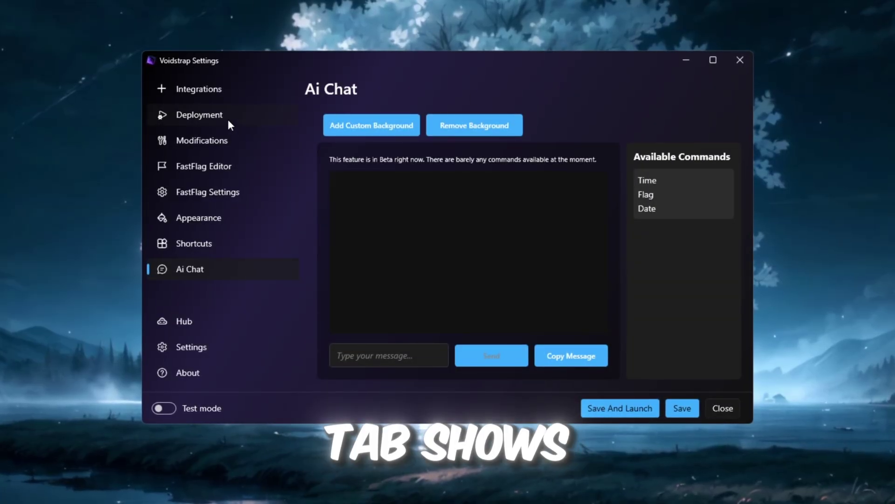
- Enable multi-instance launching and cross-game teleportation in Voidstrap's Deployment settings
left_click(229, 123)
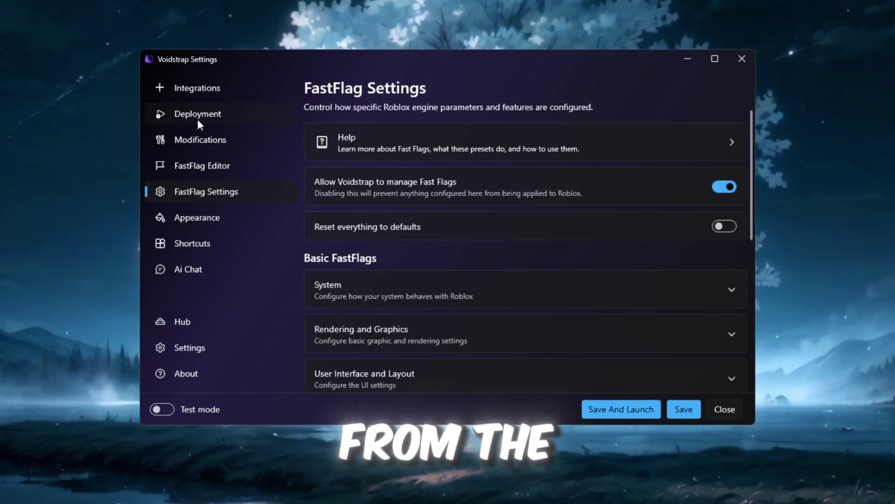
left_click(197, 116)
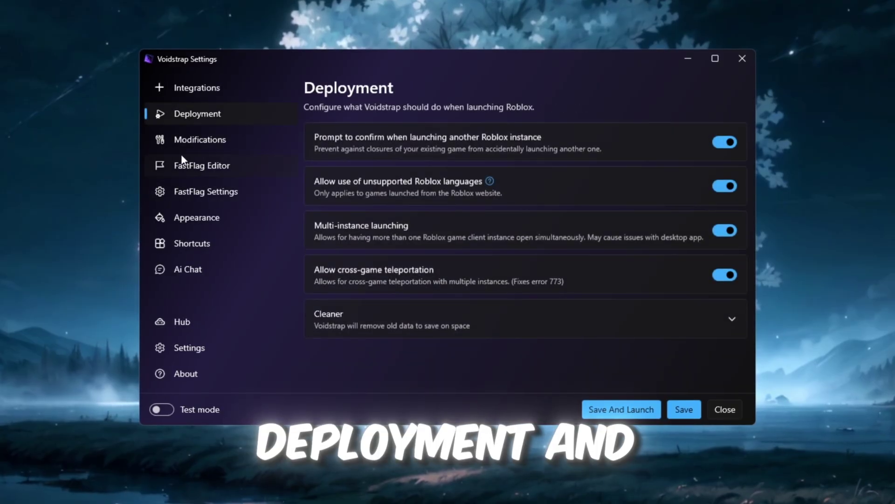
left_click(229, 167)
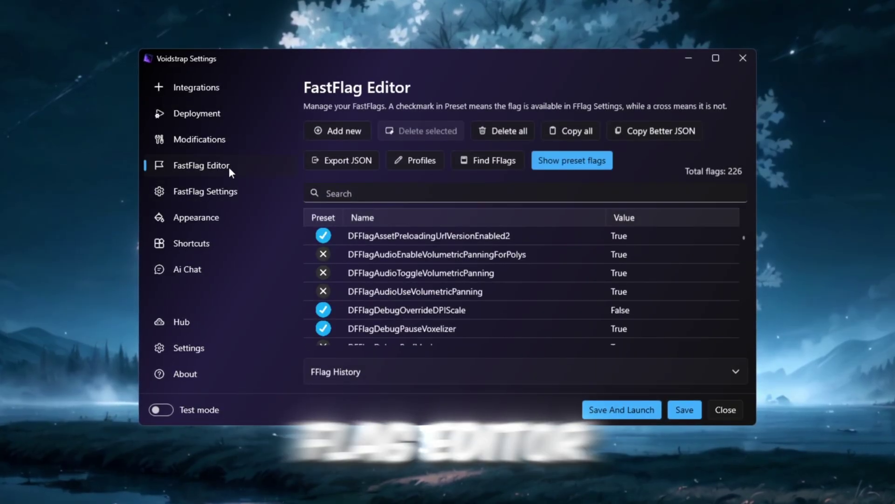
left_click(227, 113)
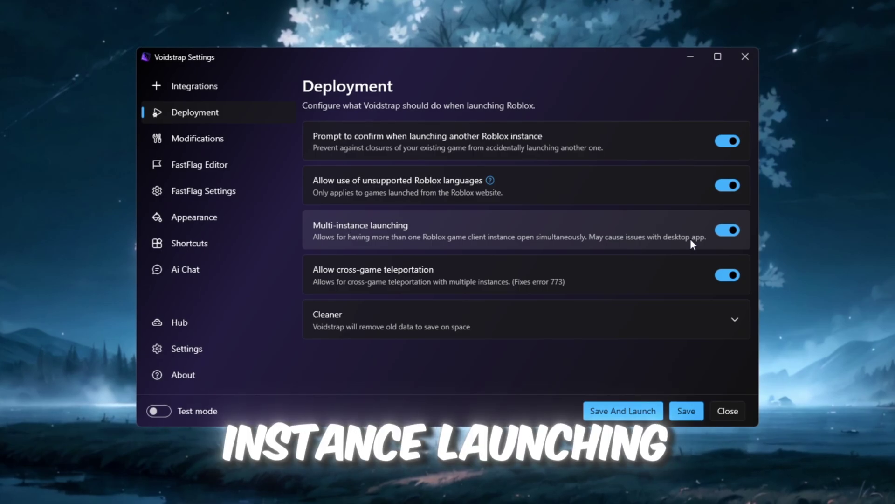
left_click(727, 230)
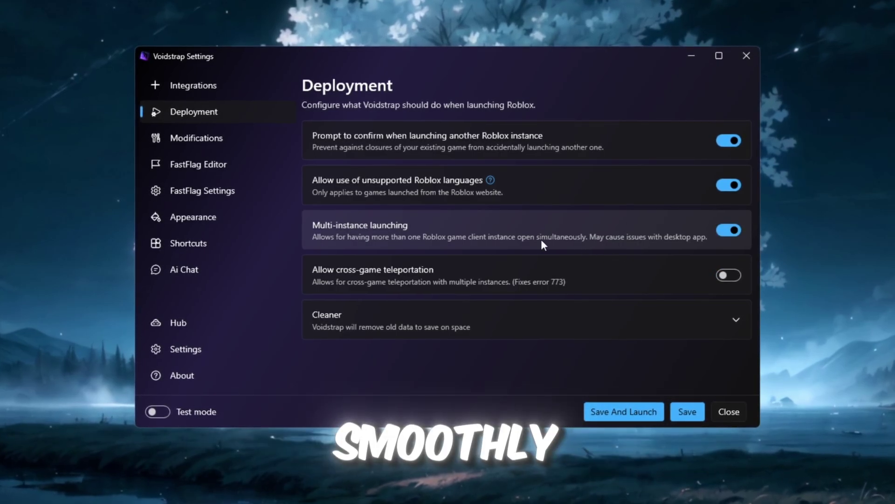
left_click(732, 277)
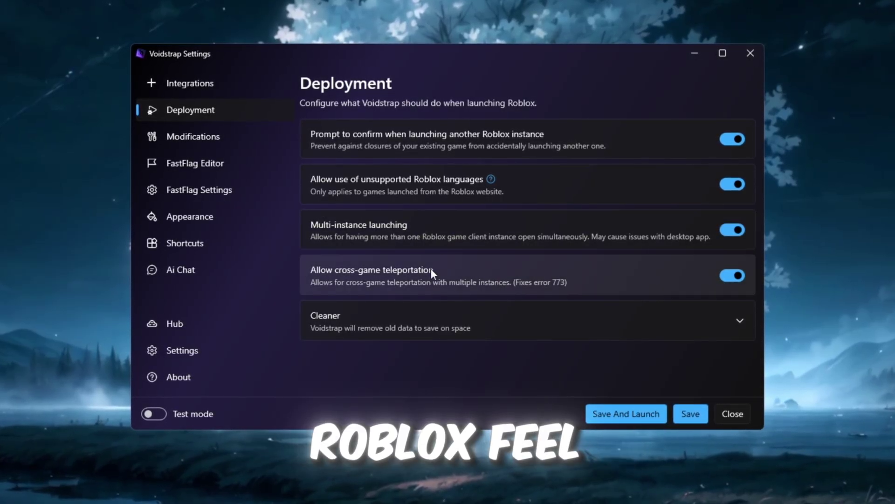
- Review the preset and miscellaneous options on Voidstrap's Modifications page
left_click(176, 143)
scroll(430, 273, "down", 4)
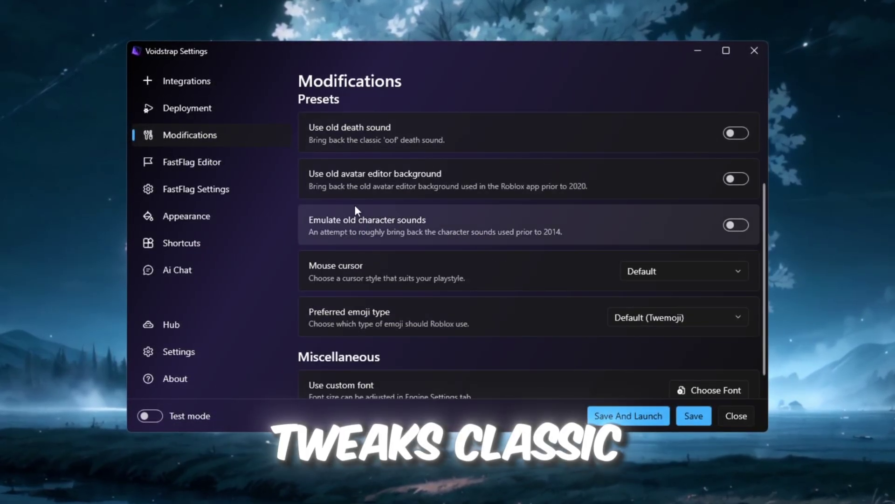
scroll(466, 206, "up", 1)
scroll(447, 182, "down", 2)
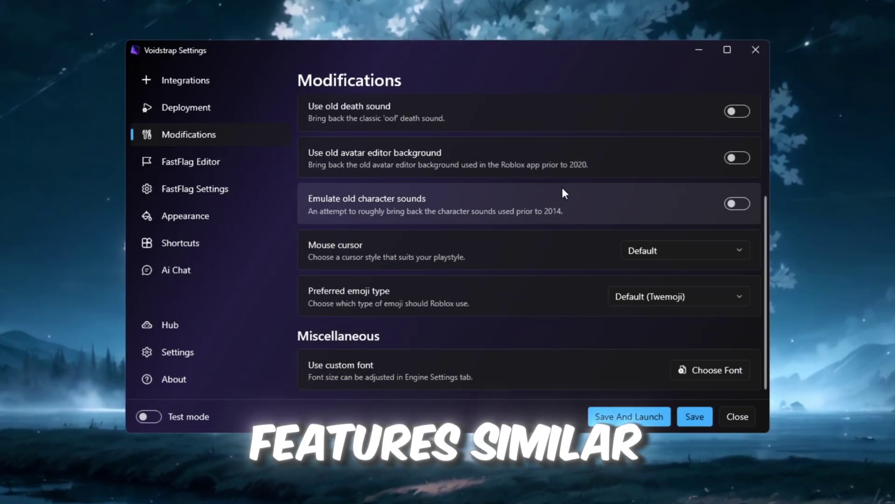
scroll(335, 215, "up", 2)
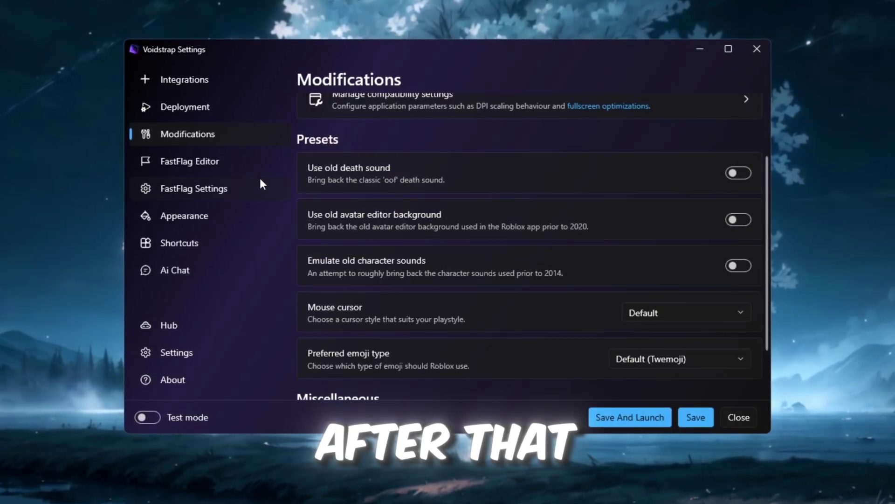
- Examine the fast flags in the FastFlag Editor, including their preset marks and values
left_click(197, 164)
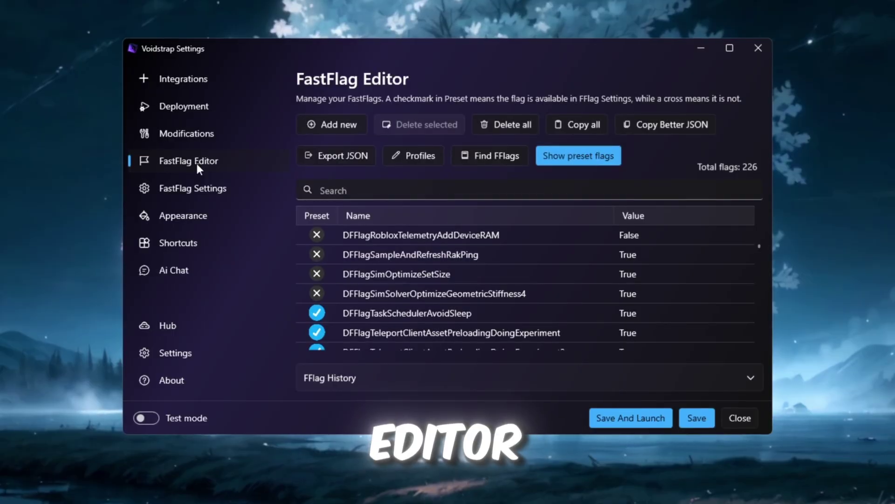
scroll(390, 285, "down", 8)
scroll(376, 312, "down", 15)
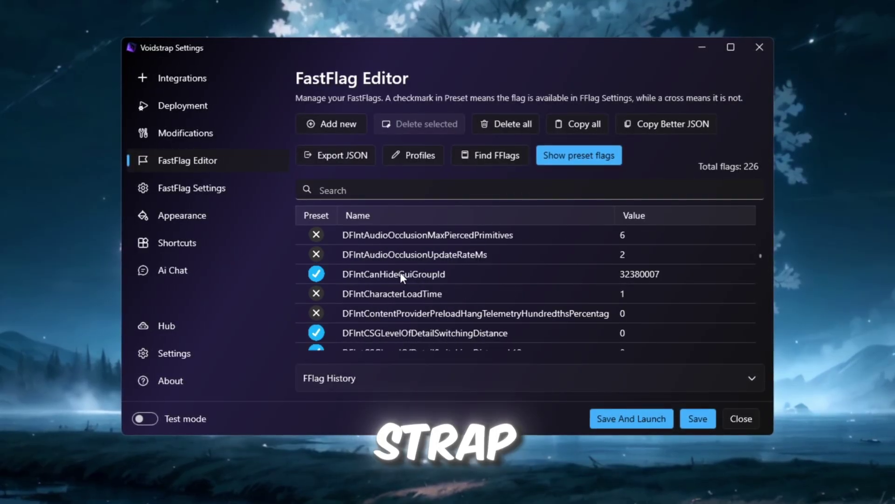
scroll(513, 280, "up", 10)
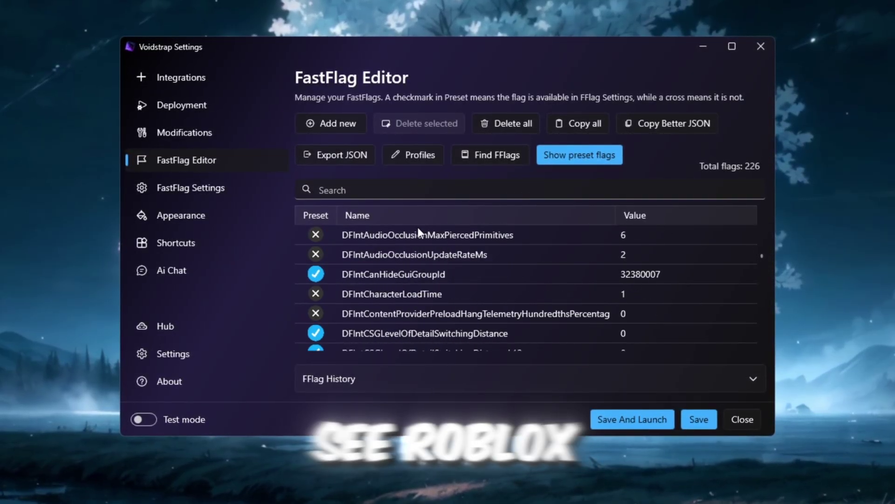
scroll(396, 234, "up", 10)
scroll(375, 270, "down", 8)
scroll(368, 280, "up", 6)
scroll(359, 270, "down", 2)
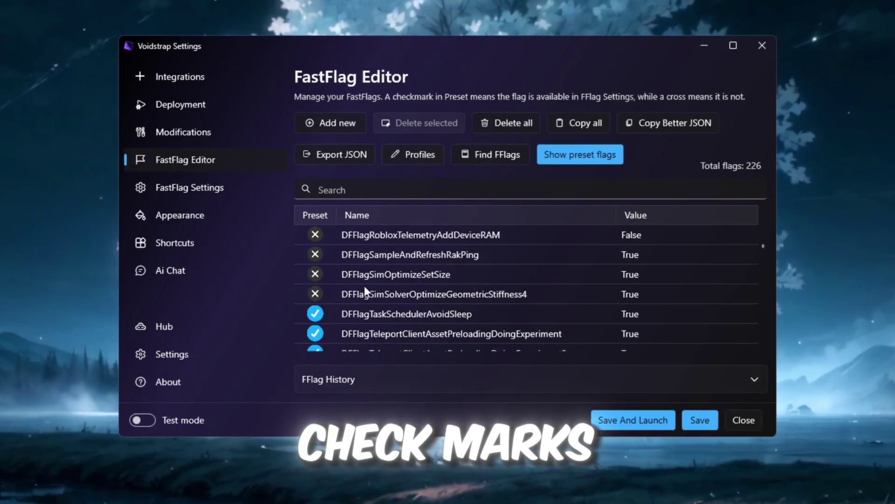
left_click(407, 315)
left_click(398, 301)
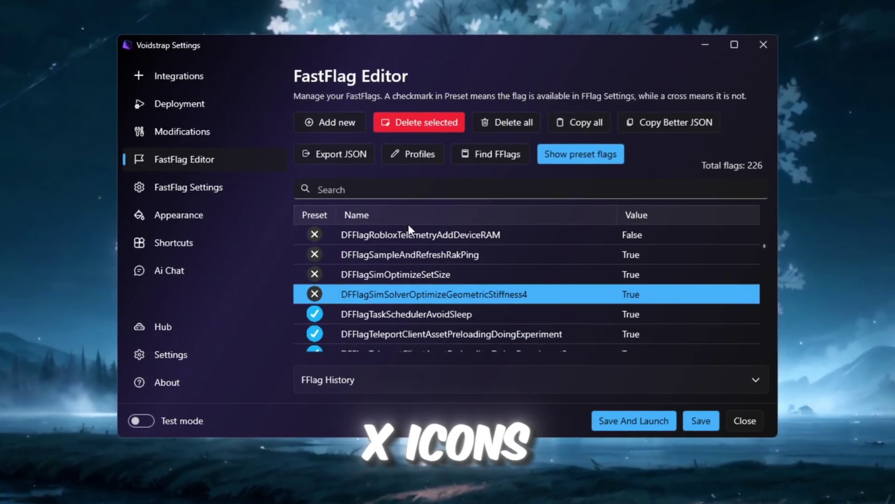
- Copy the complete fast flag list from the Latest Voidstrap FPS Fast Flags text file
left_click(462, 180)
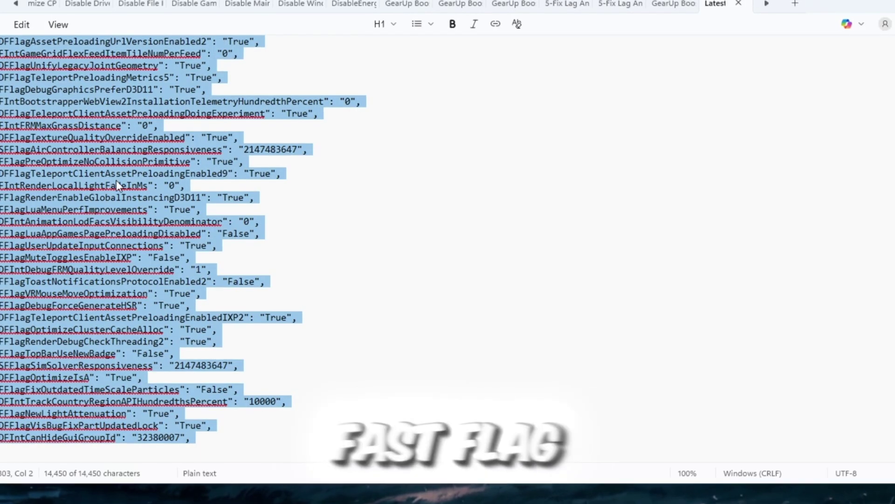
right_click(116, 185)
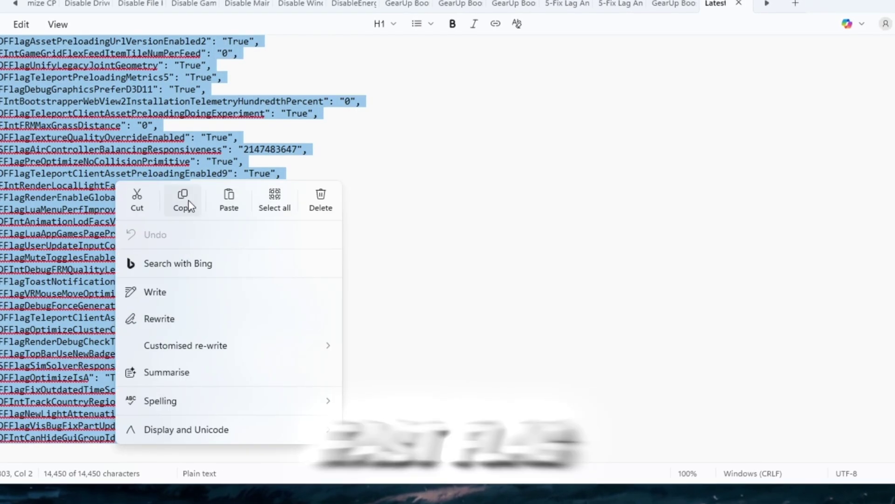
left_click(184, 200)
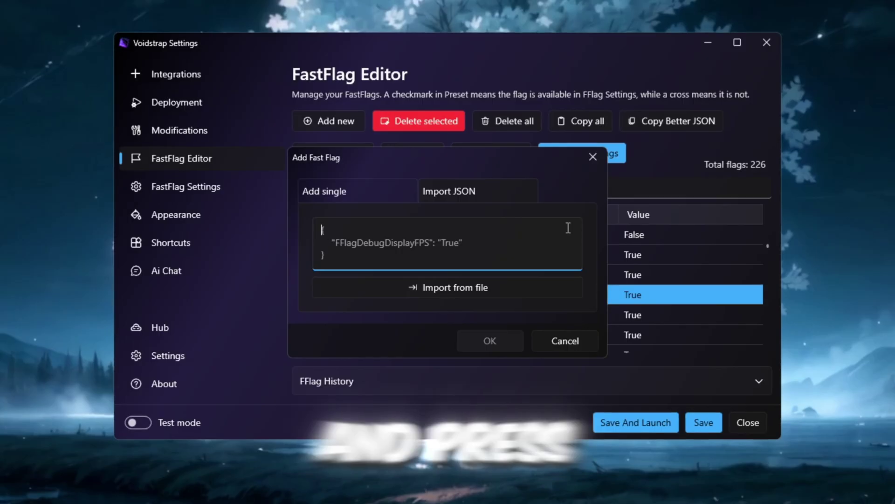
- Paste the copied fast flags into the JSON import, add them to the FastFlag Editor, and save the Voidstrap settings
key("shift+F10")
left_click(473, 301)
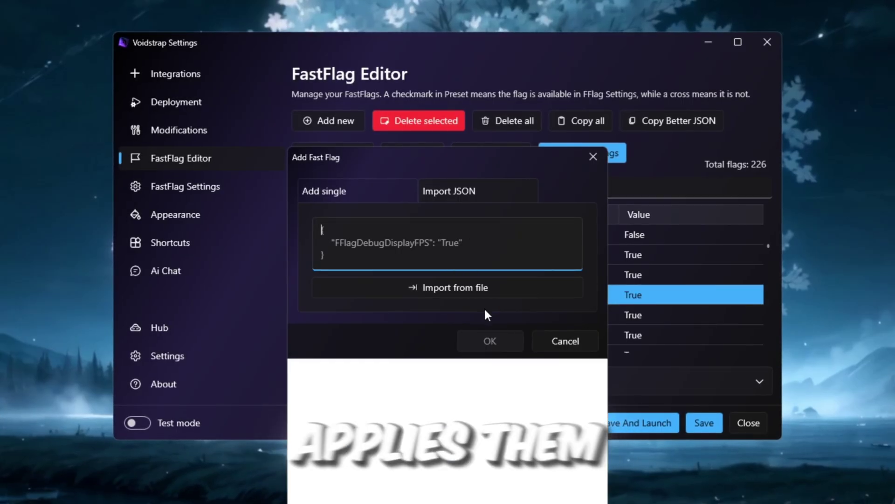
scroll(448, 327, "down", 5)
left_click(513, 450)
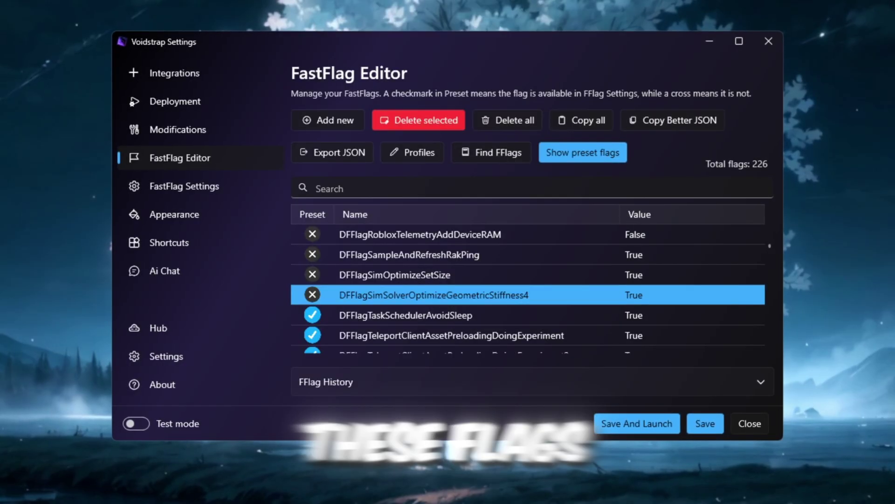
left_click(518, 390)
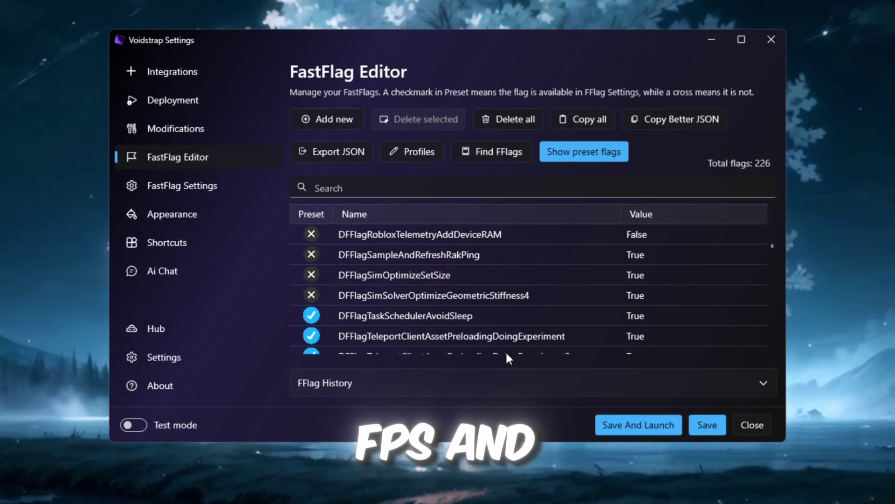
left_click(688, 423)
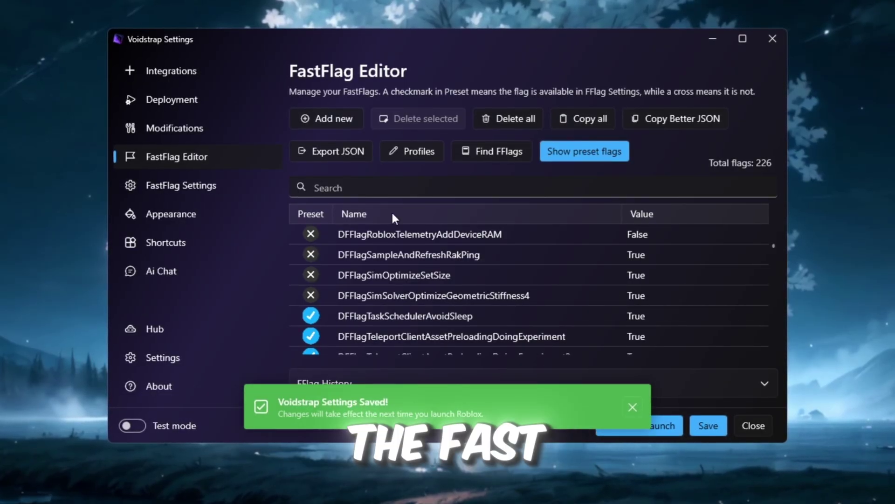
- Examine the Basic and Advanced FastFlags categories in FastFlag Settings, briefly expanding sections such as User Interface and Layout
scroll(391, 211, "down", 5)
left_click(187, 192)
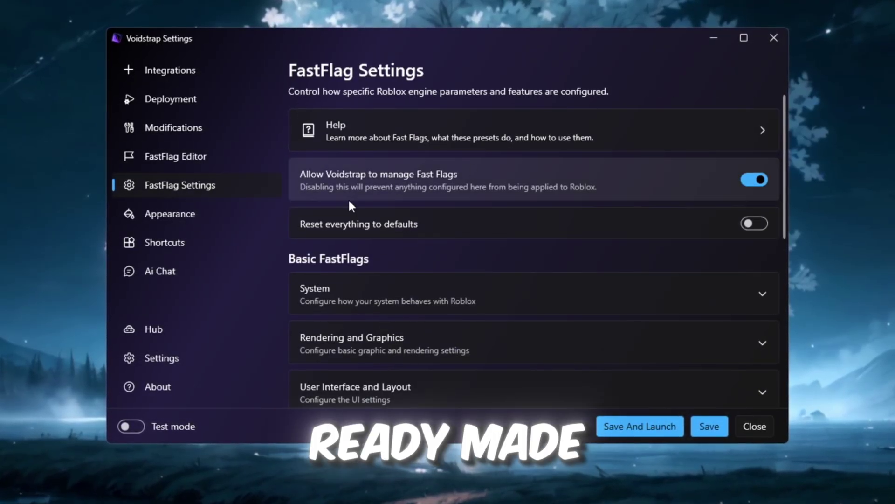
scroll(466, 207, "down", 2)
left_click(406, 226)
left_click(405, 228)
scroll(474, 211, "down", 3)
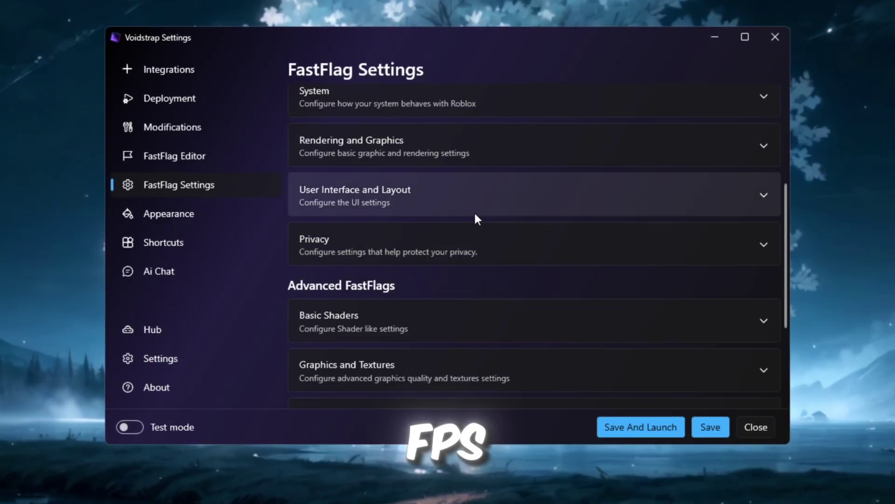
left_click(402, 151)
left_click(402, 154)
scroll(407, 146, "down", 1)
left_click(395, 154)
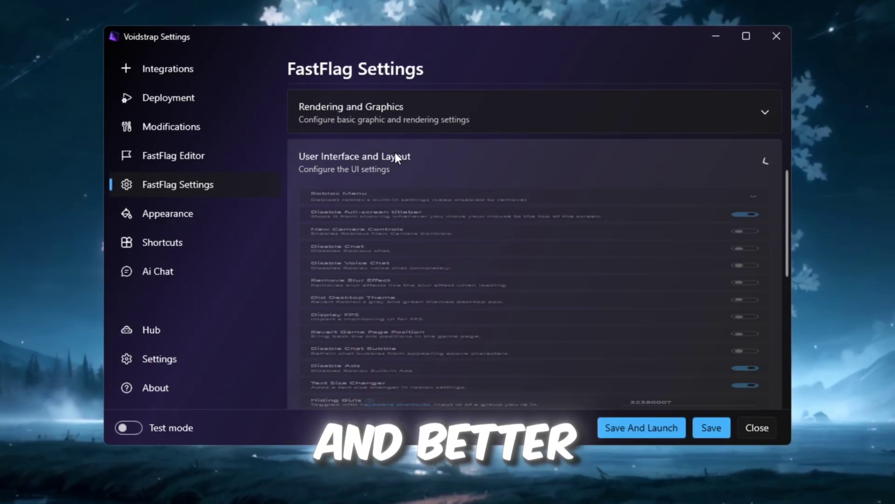
left_click(396, 153)
scroll(385, 197, "down", 2)
left_click(379, 212)
left_click(377, 215)
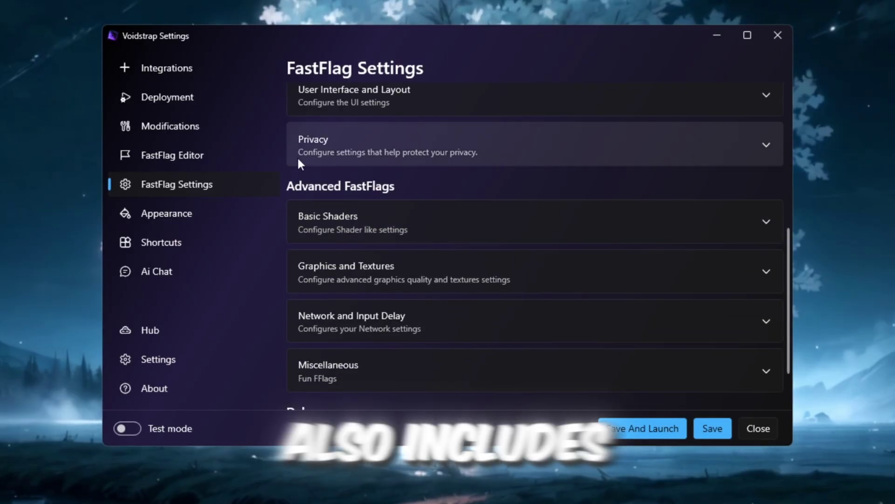
- Look through Voidstrap's Appearance, Shortcuts and Ai Chat pages
left_click(172, 214)
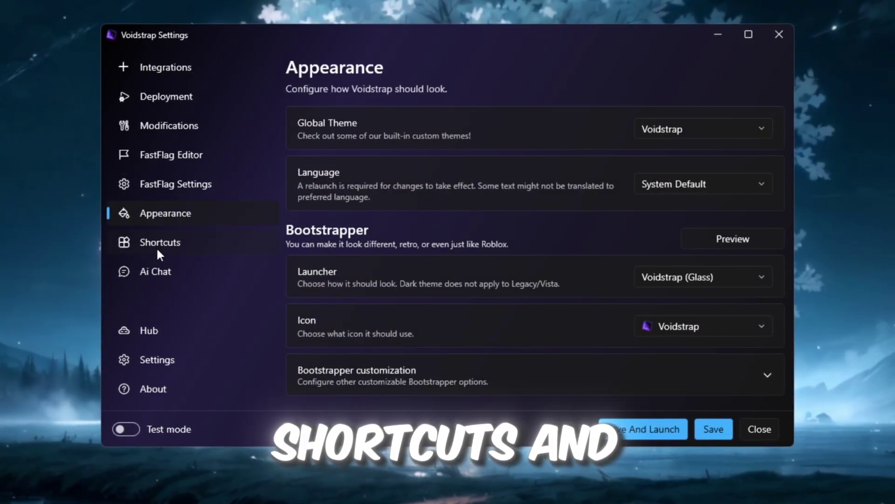
left_click(157, 244)
left_click(173, 272)
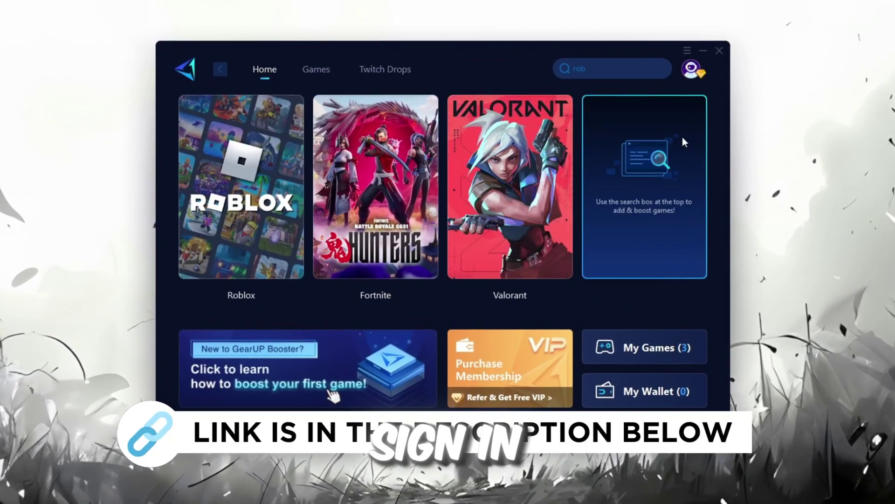
- Switch to GearUP Booster, visit the account profile, and open the catalog of supported games
left_click(691, 68)
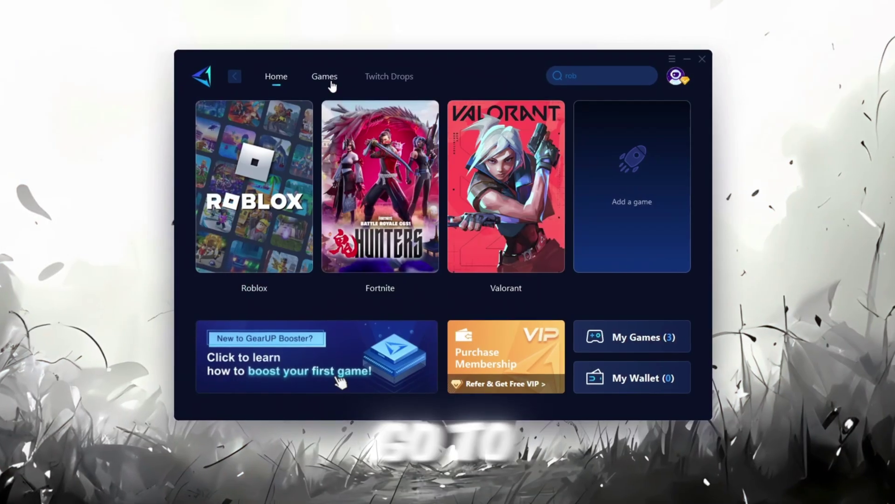
left_click(310, 64)
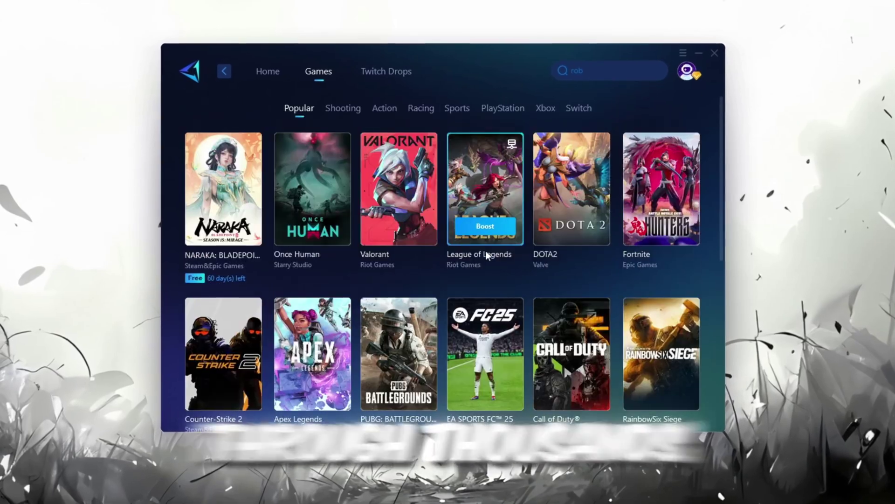
- Return to GearUP Booster's home page and start boosting Roblox
left_click(267, 71)
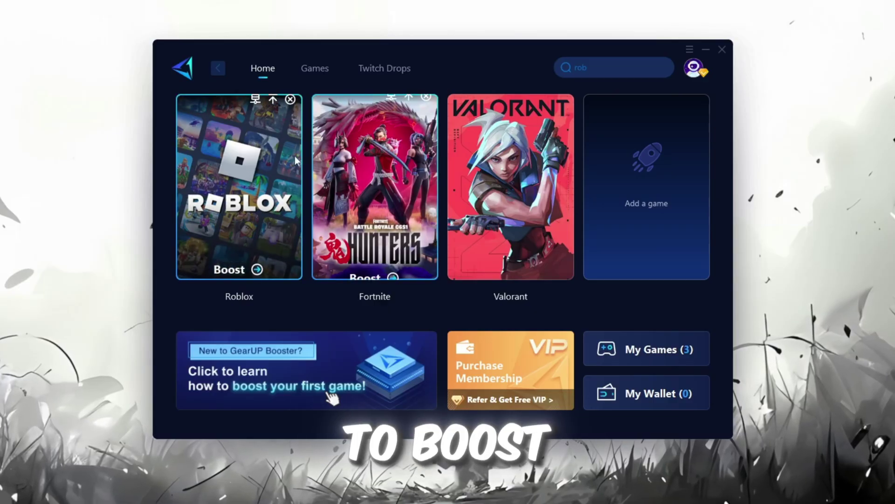
left_click(237, 259)
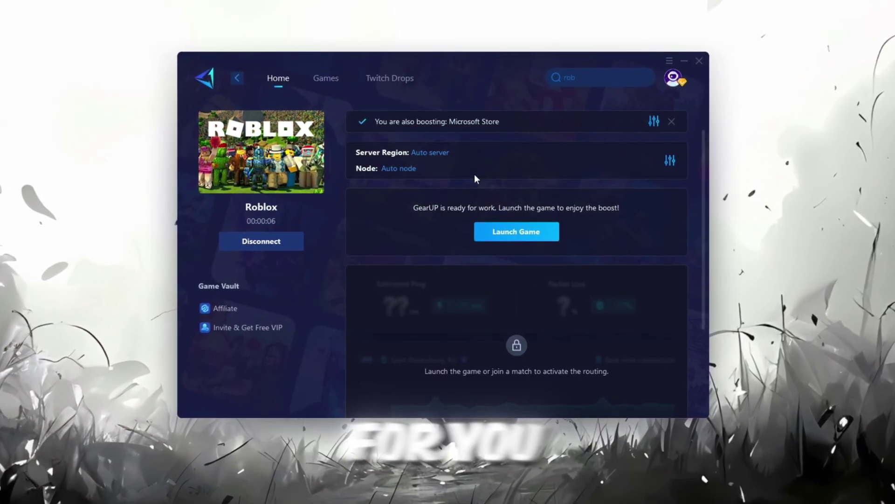
- Look through the available game server regions and nodes for Roblox, leaving both selections on automatic
left_click(434, 152)
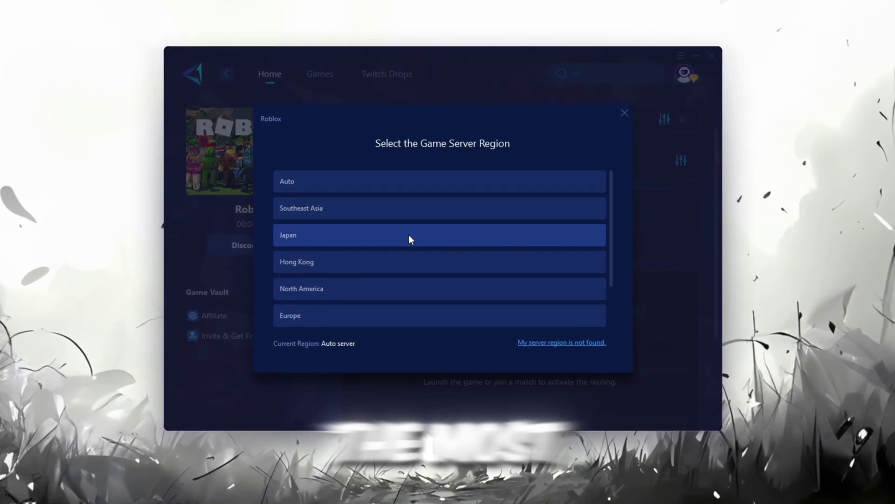
scroll(433, 233, "down", 2)
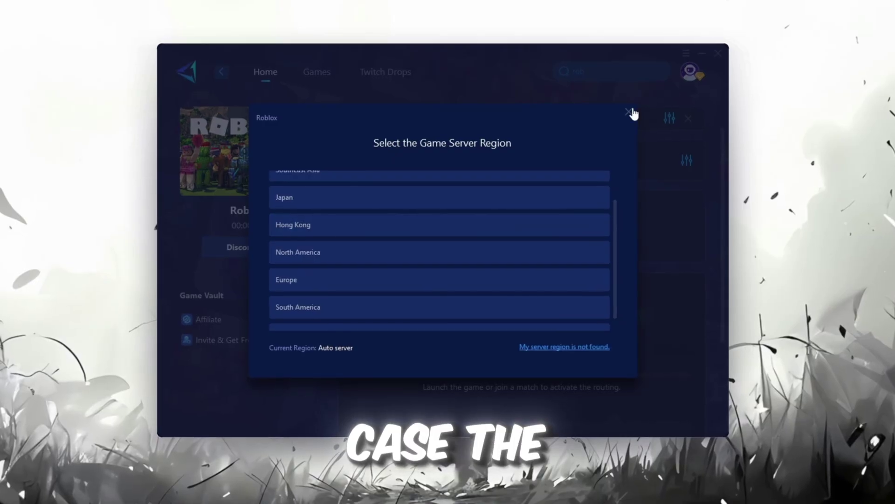
left_click(630, 112)
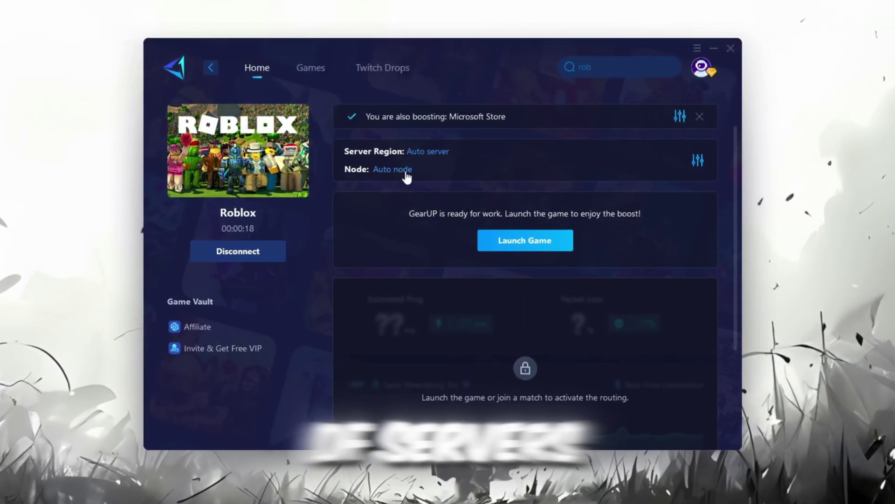
left_click(405, 173)
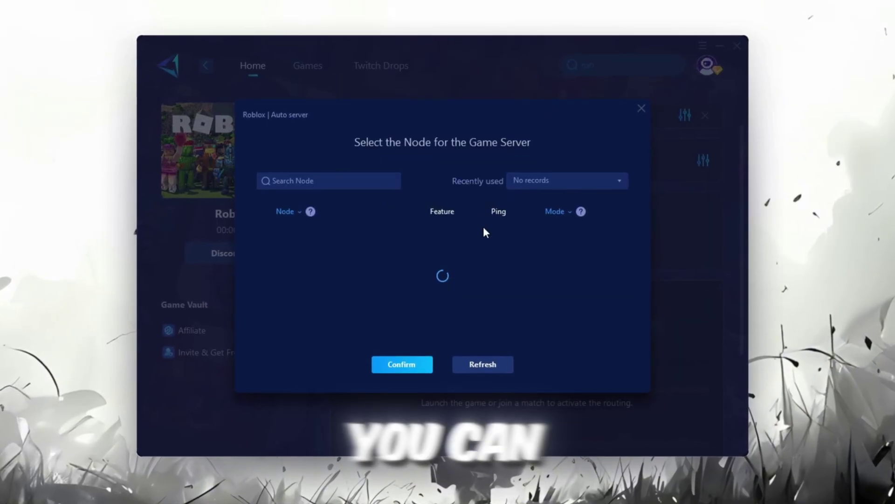
scroll(449, 264, "down", 5)
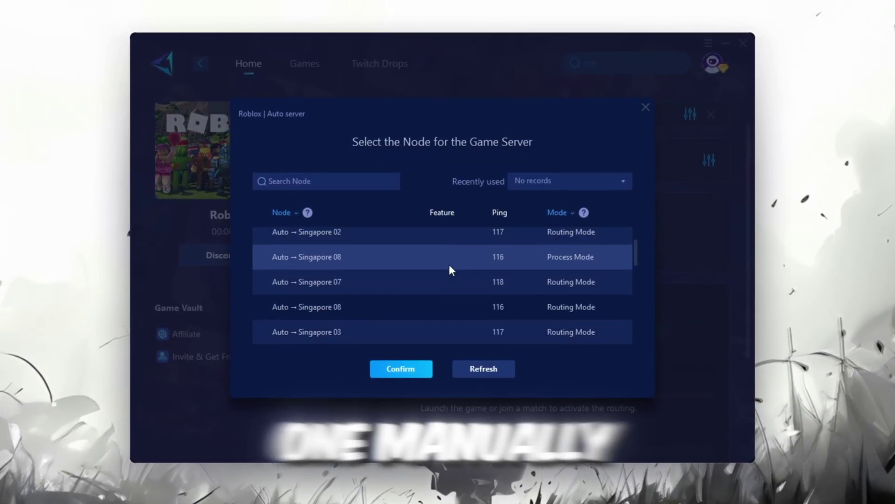
left_click(648, 106)
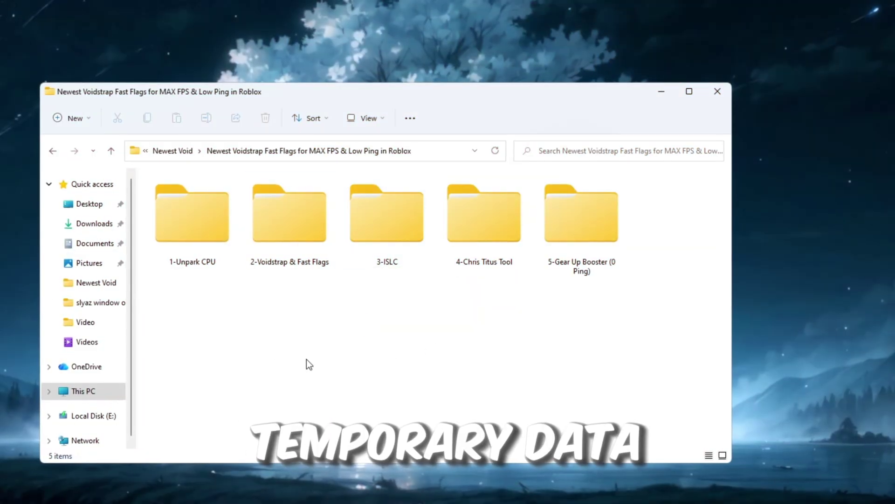
- Switch to the tools folder in File Explorer, open 3-ISLC and enlarge its file icons
double_click(409, 255)
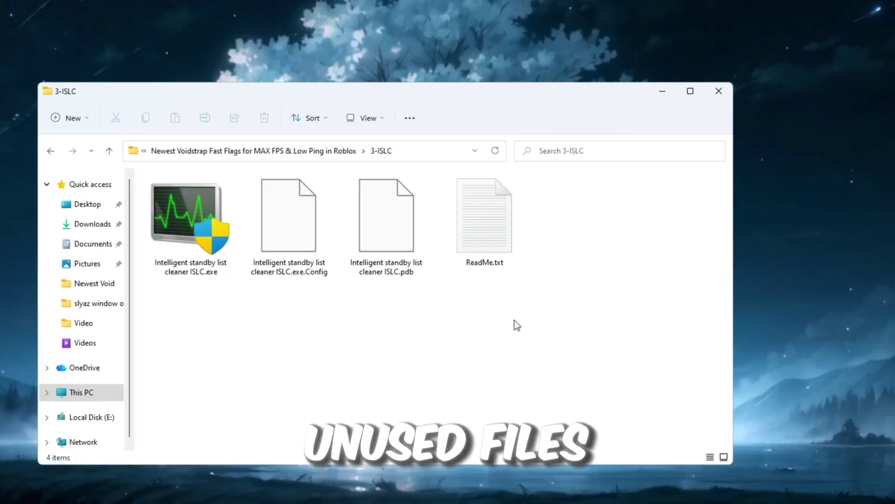
scroll(514, 324, "up", 2)
left_click_drag(630, 362, 219, 256)
left_click(278, 376)
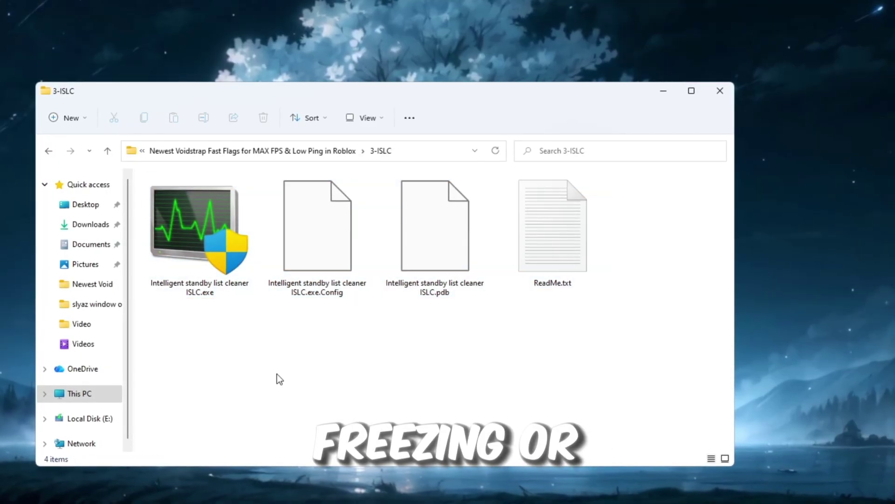
left_click_drag(580, 382, 226, 256)
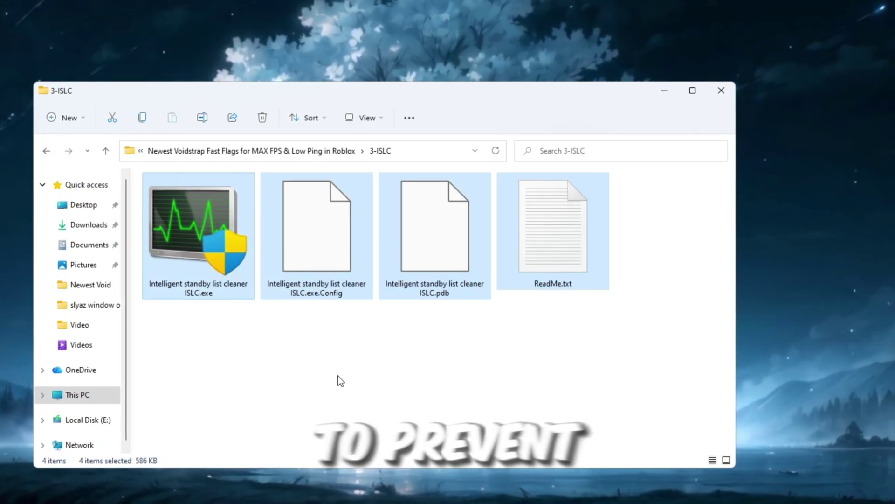
left_click(355, 351)
left_click_drag(286, 352, 243, 294)
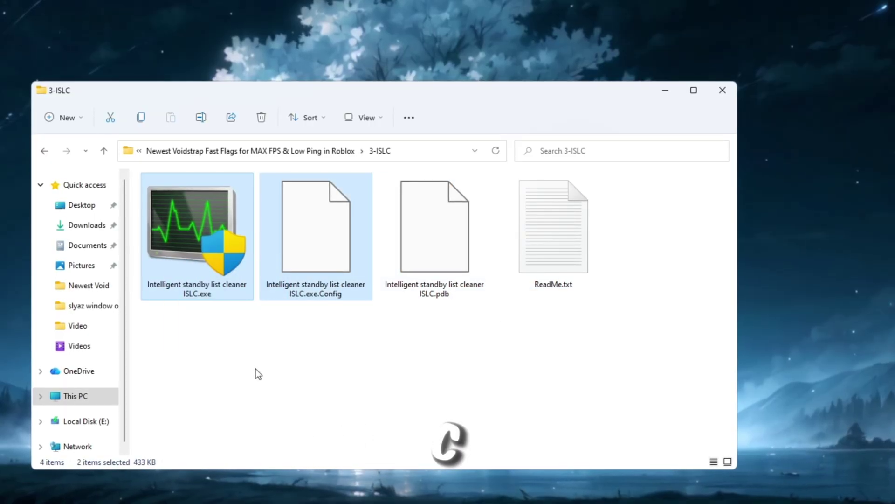
- Run Intelligent standby list cleaner ISLC.exe as administrator
left_click(191, 241)
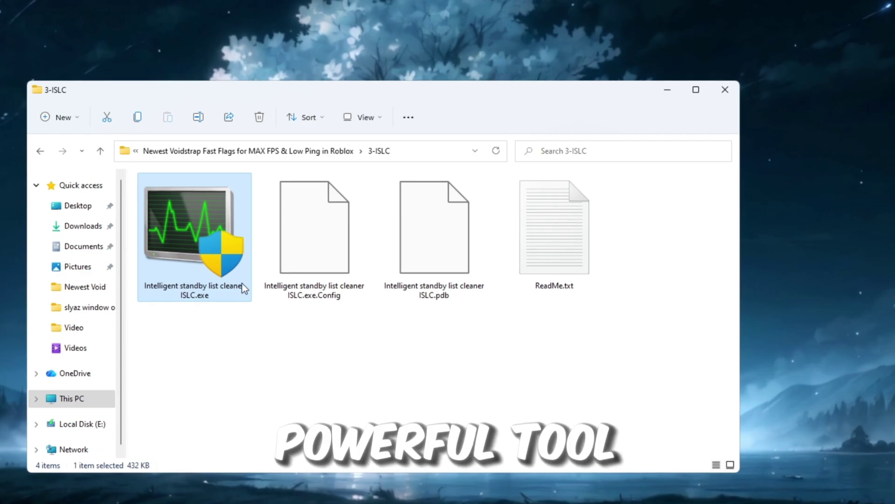
left_click(261, 390)
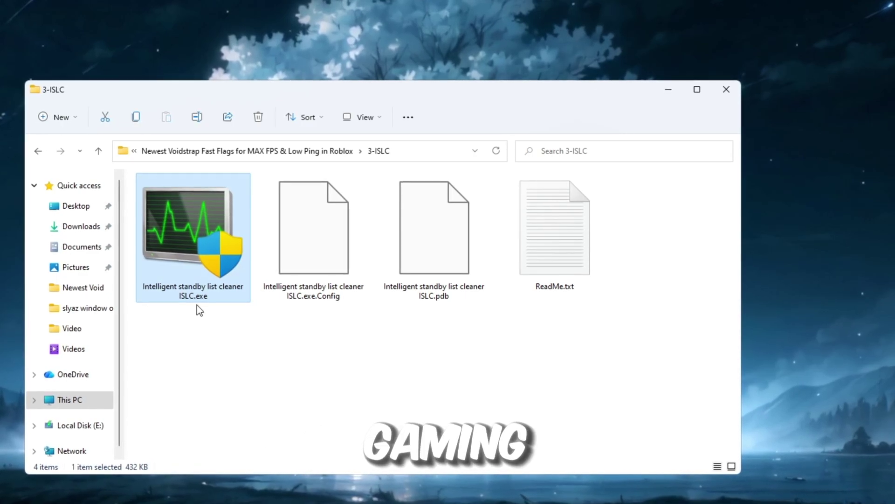
right_click(174, 260)
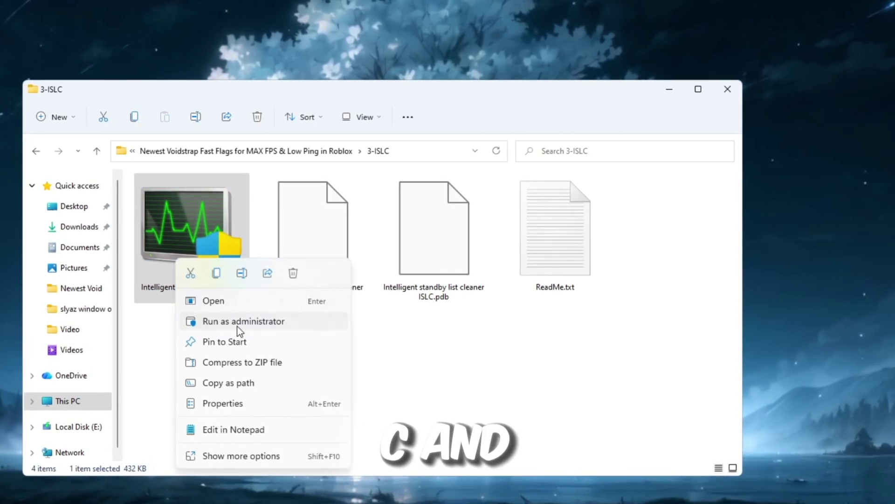
- Set the free memory threshold in Intelligent standby list cleaner to 8000 MB, the result of halving 16000 in Calculator
left_click(723, 170)
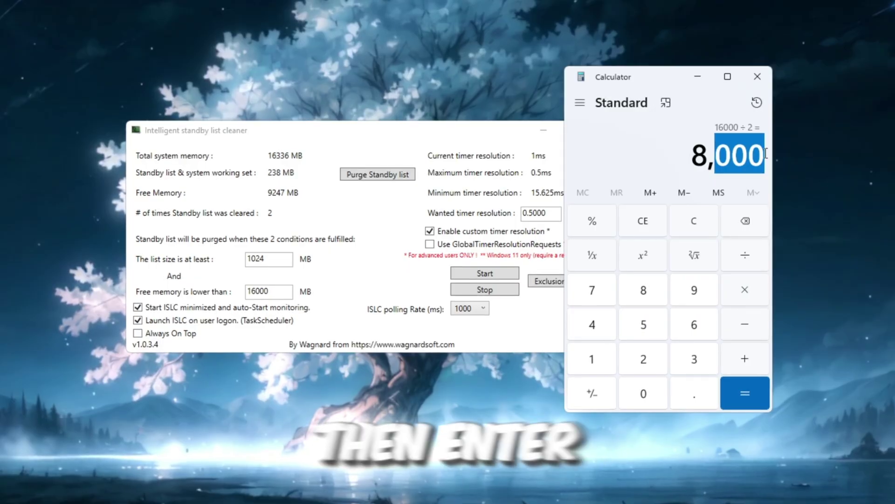
left_click(272, 299)
double_click(272, 299)
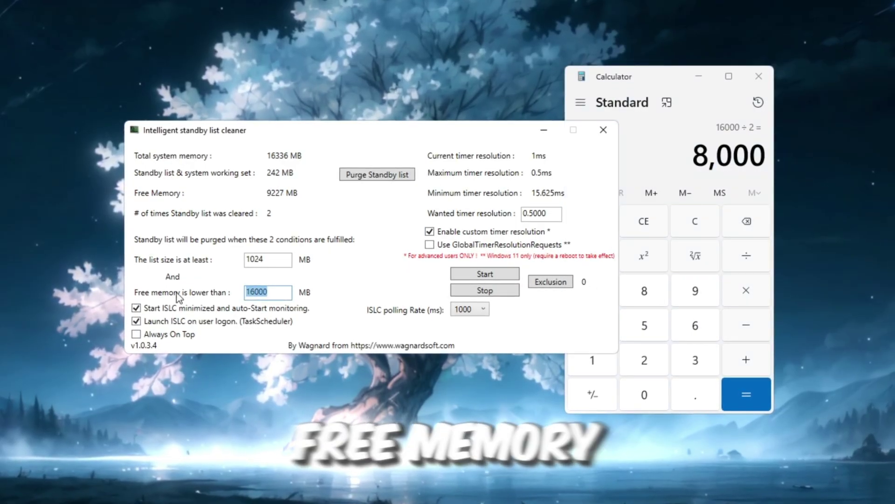
left_click(285, 293)
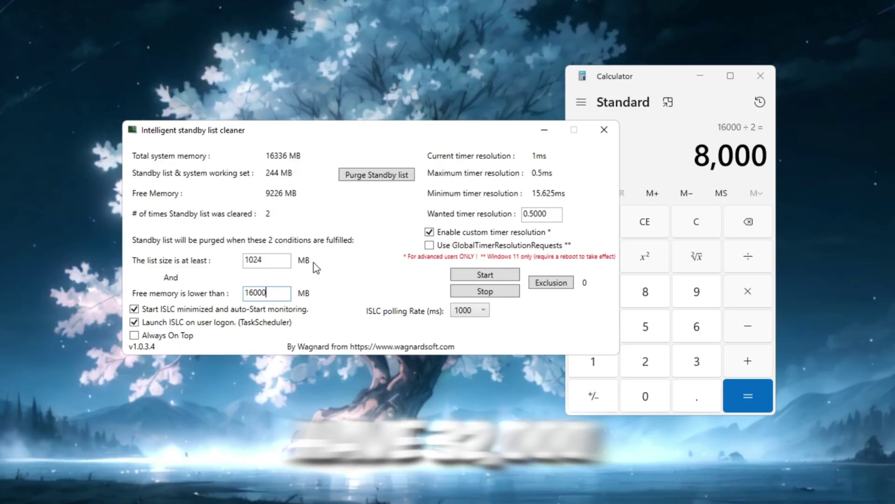
double_click(276, 293)
type("800")
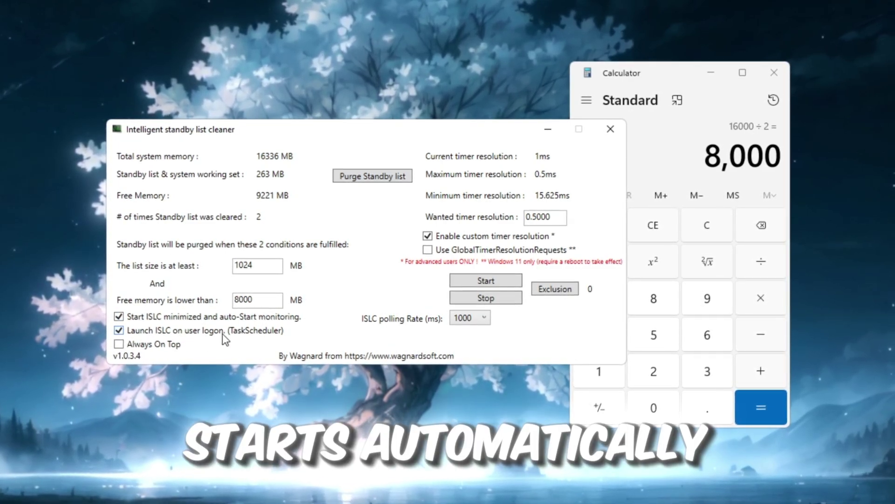
- Keep the custom timer resolution enabled at 0.5000 and choose an ISLC polling rate of 1000 ms
left_click(441, 239)
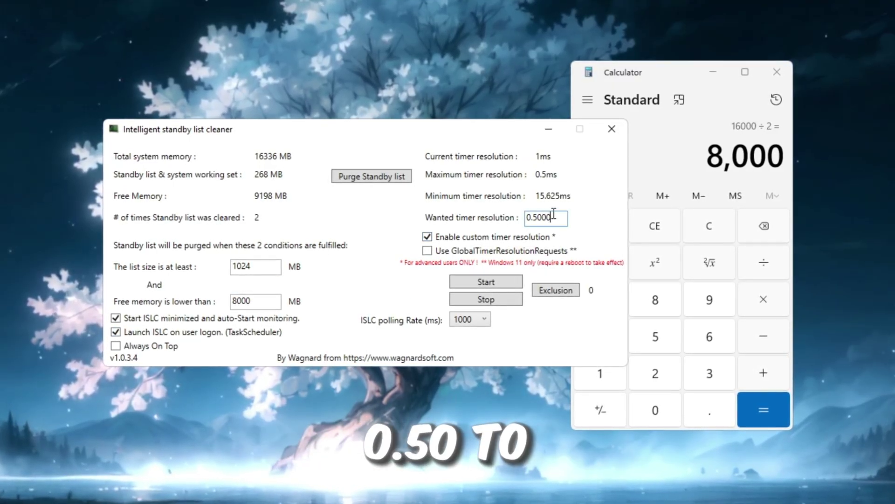
left_click(536, 217)
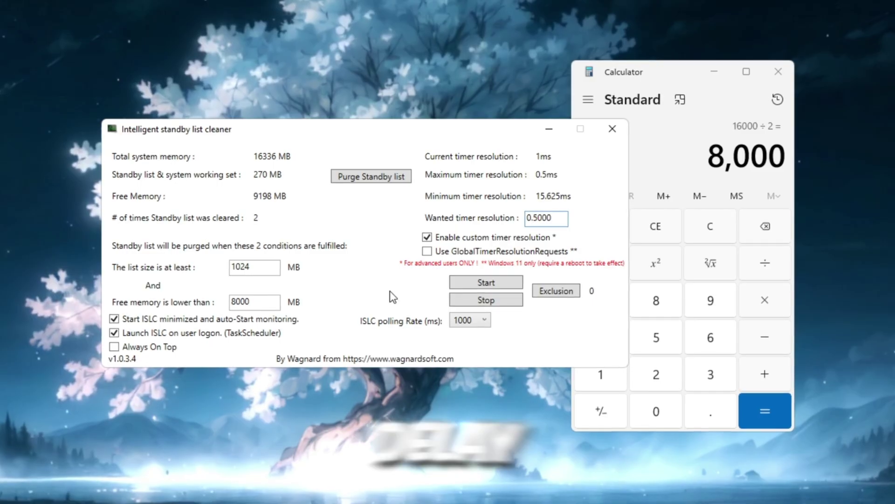
left_click(469, 322)
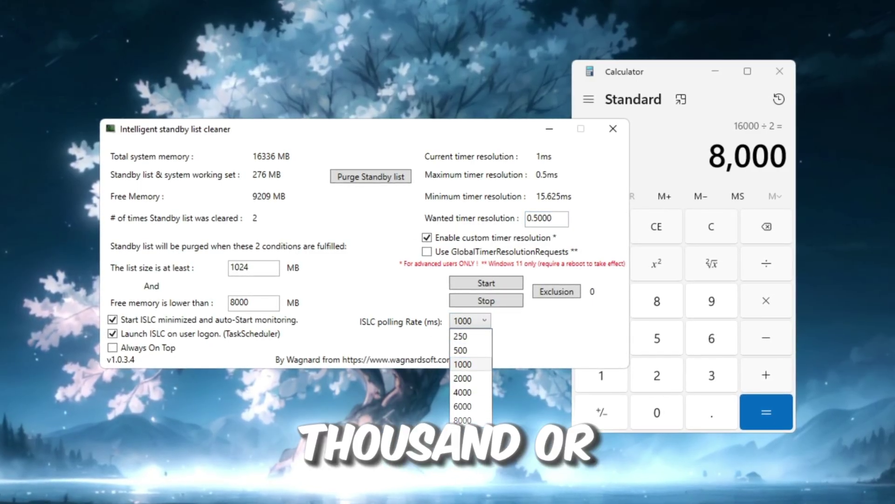
left_click(466, 364)
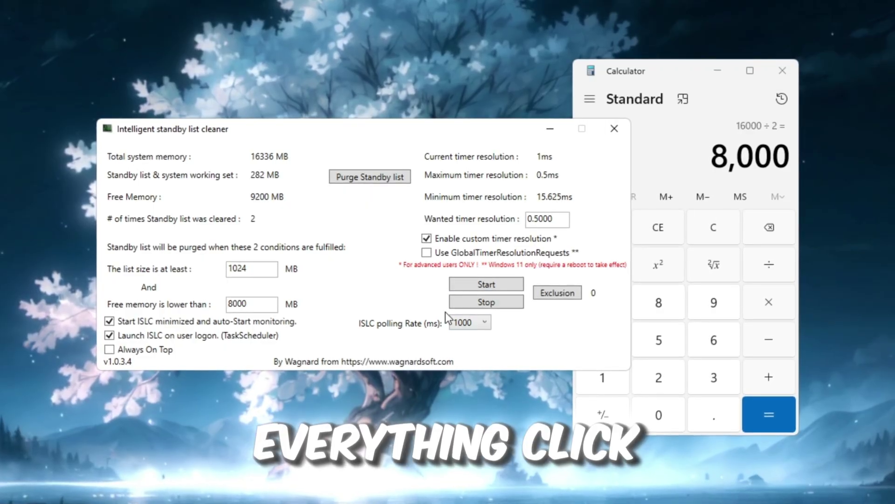
- Start ISLC monitoring and purge the standby list
left_click(492, 282)
left_click(355, 177)
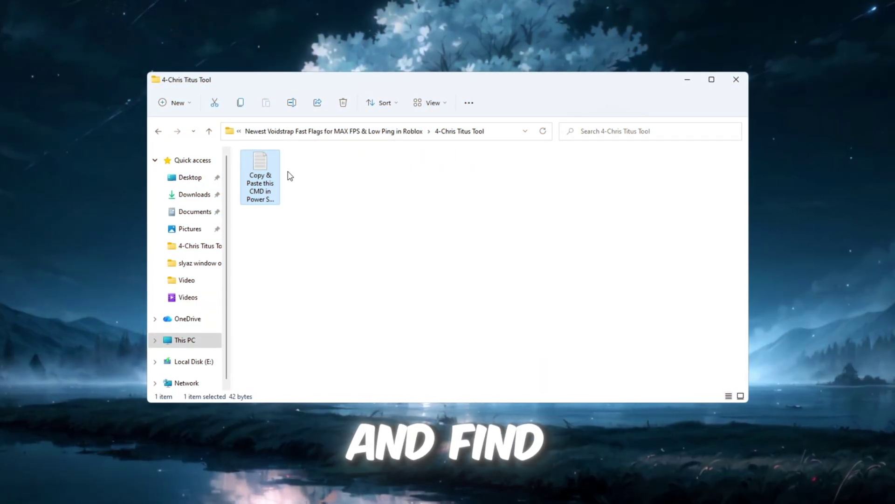
double_click(261, 176)
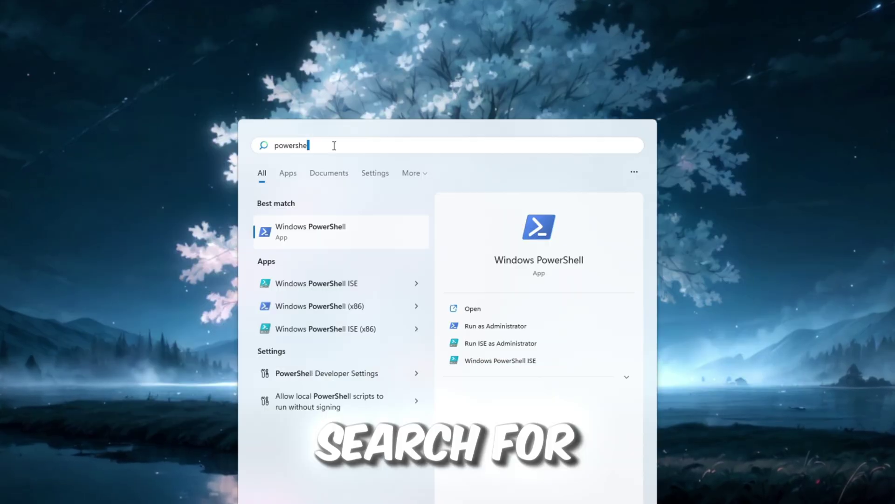
left_click(553, 260)
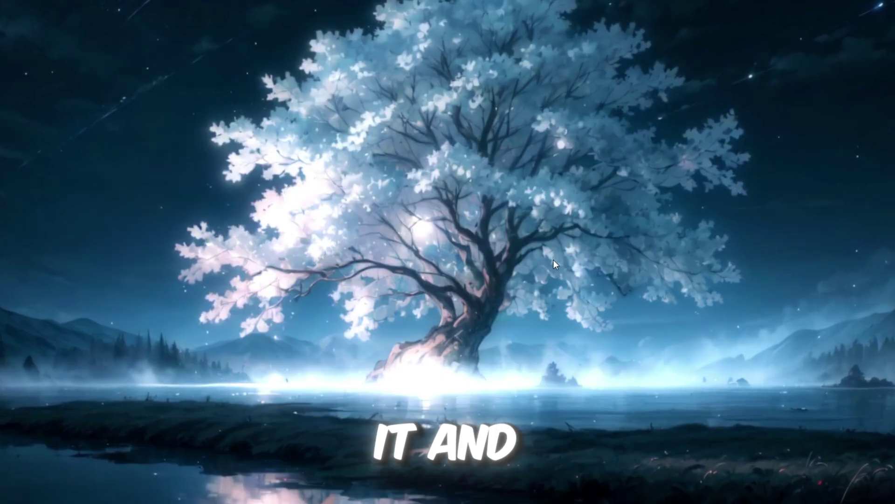
left_click_drag(328, 80, 483, 56)
right_click(327, 110)
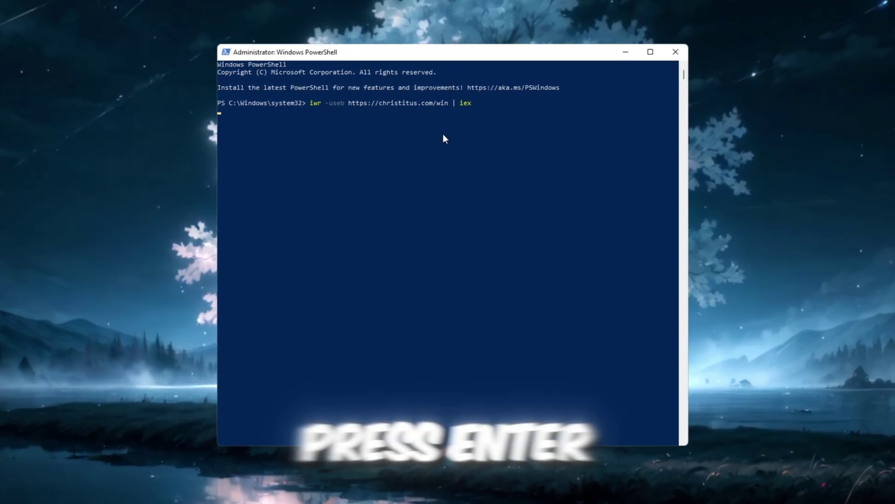
key("Return")
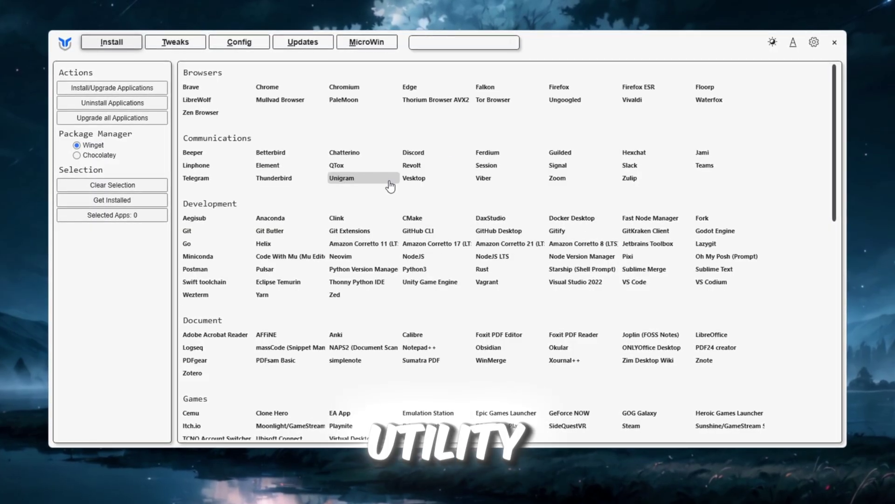
- Open the utility's tweaks and choose the Minimal recommended selection, followed by the Standard one
left_click(173, 44)
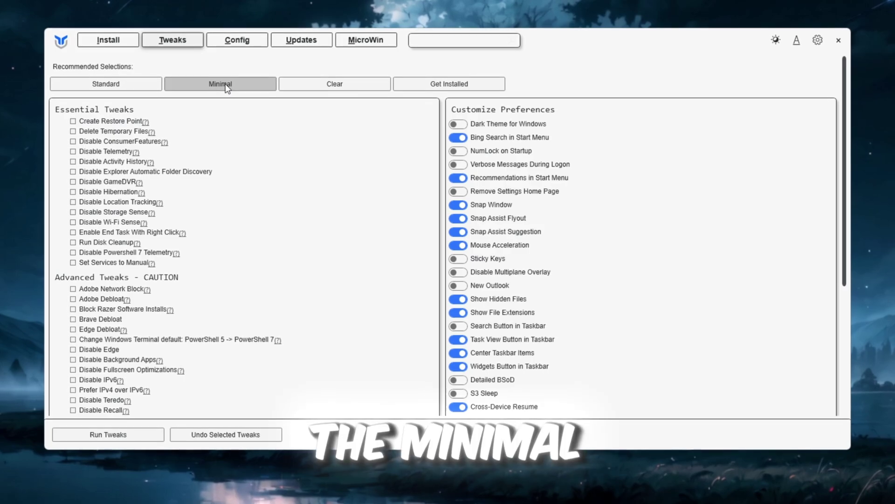
left_click(214, 83)
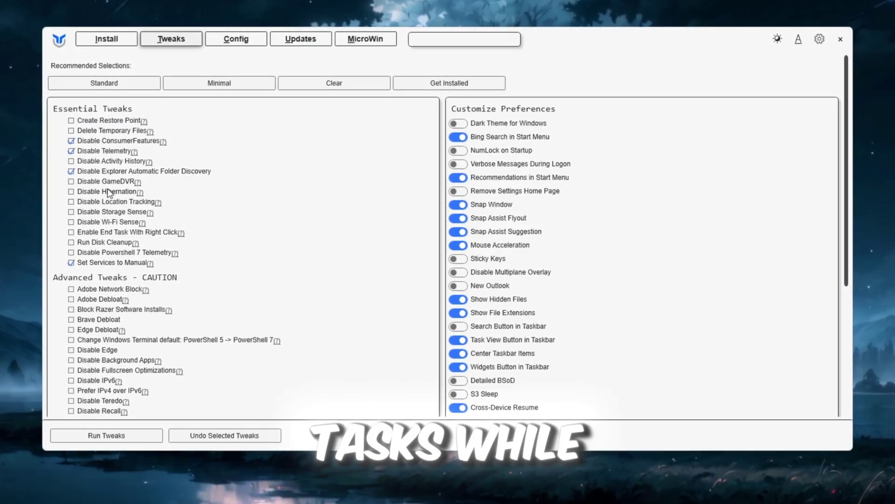
left_click(120, 81)
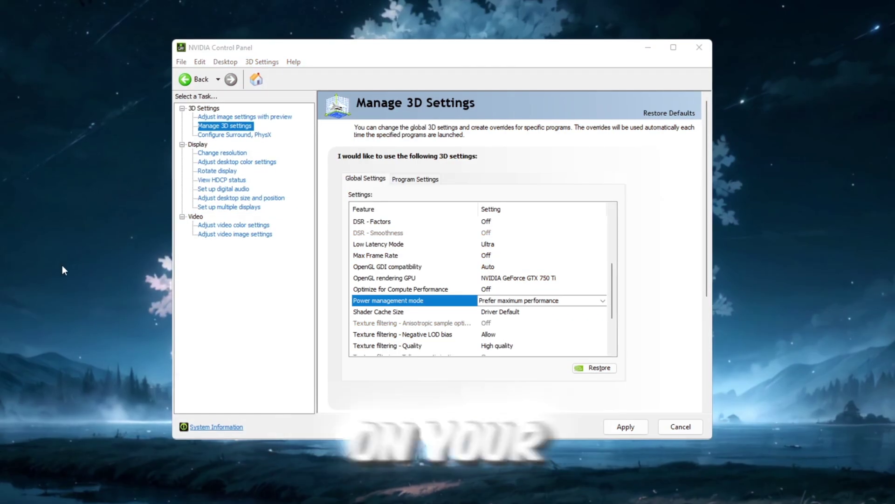
- Open NVIDIA Control Panel from the desktop and show its Manage 3D settings page
right_click(119, 180)
left_click(171, 353)
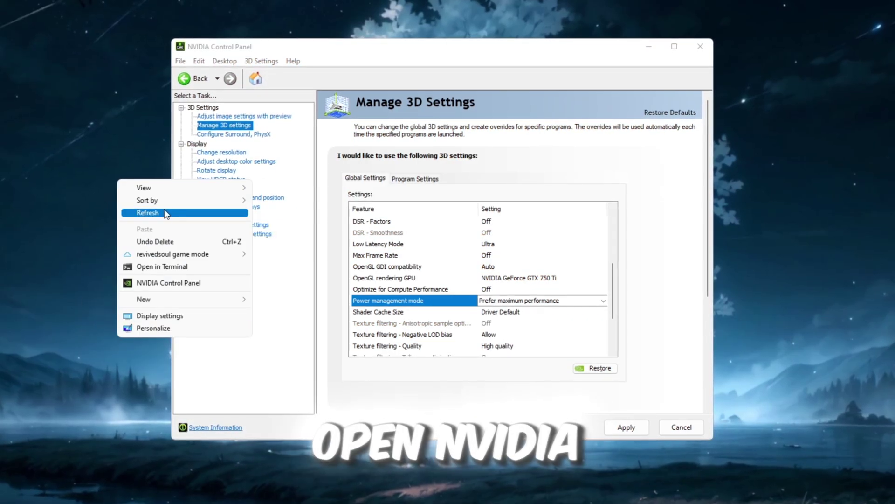
left_click(162, 283)
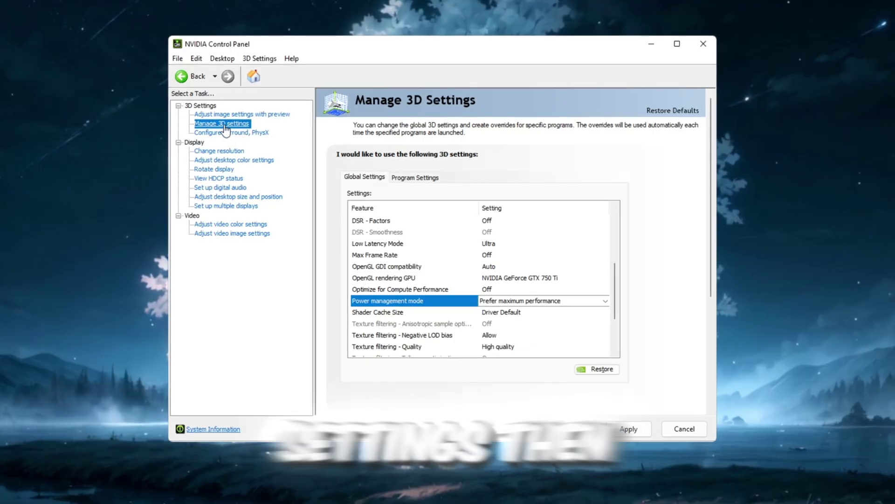
- Set Threaded optimization to Auto in the global 3D settings
scroll(396, 243, "down", 2)
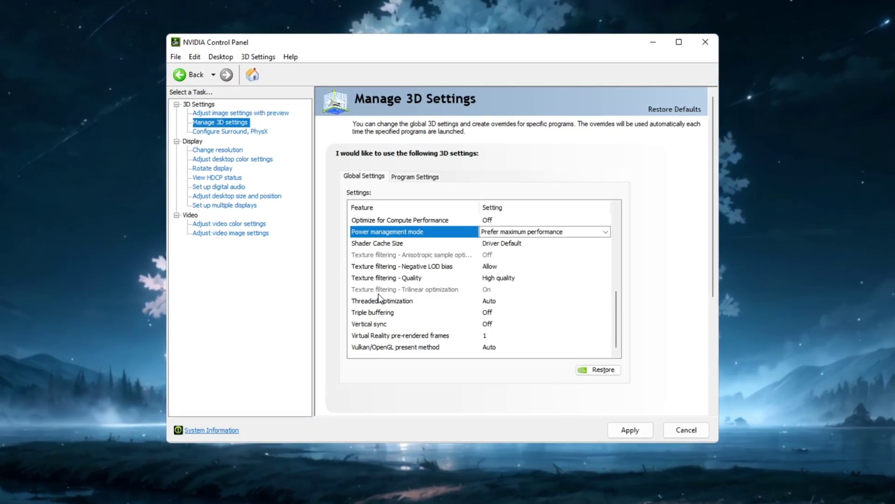
left_click(376, 303)
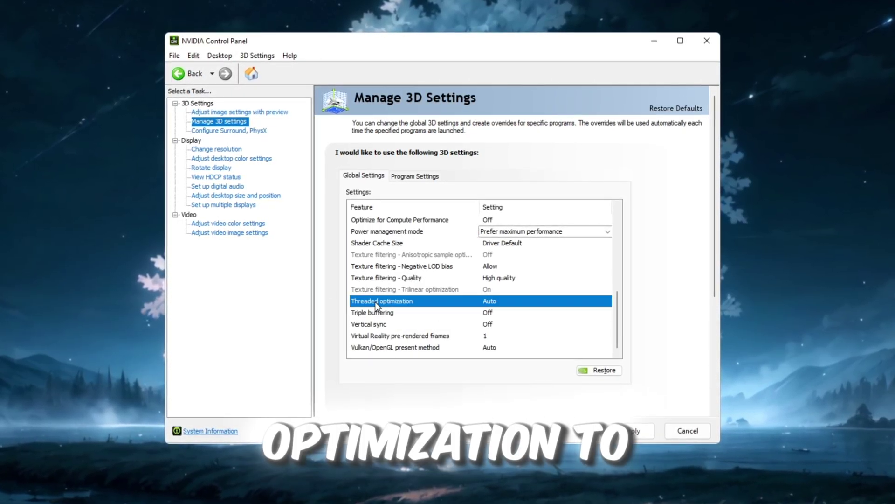
left_click(491, 303)
left_click(490, 303)
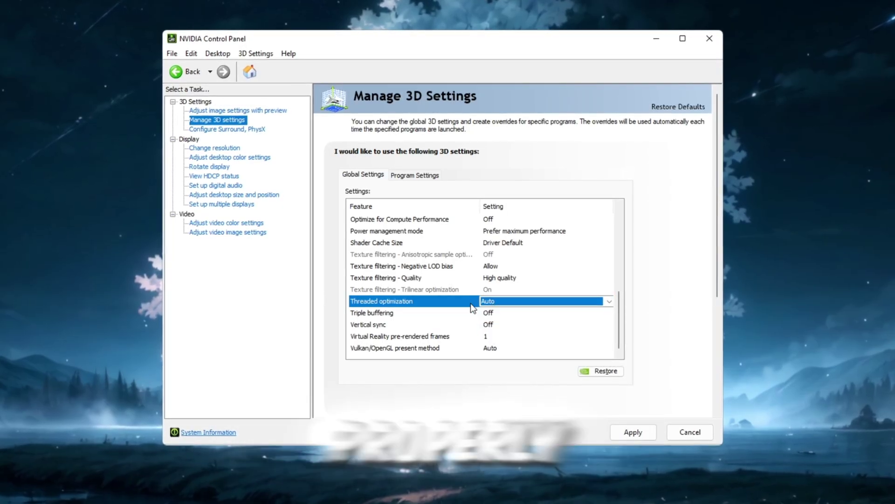
- Set Vertical sync to Off and select the Texture filtering - Trilinear optimization setting
left_click(377, 325)
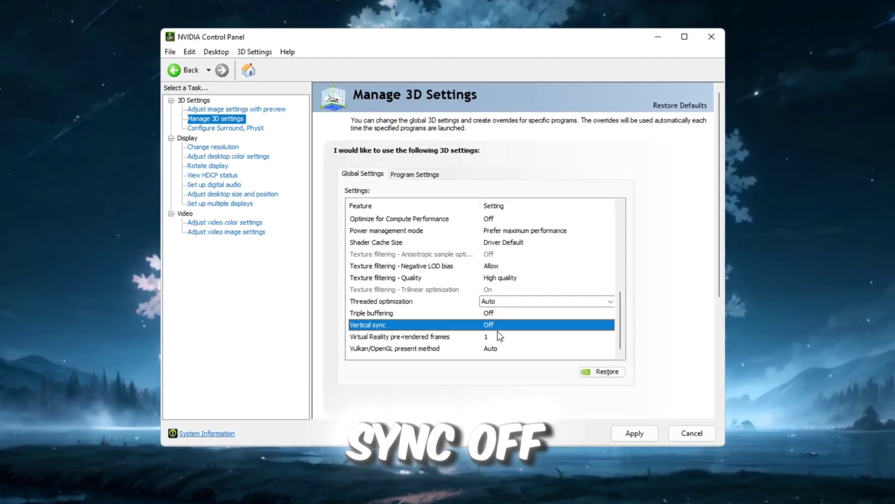
left_click(497, 327)
left_click(504, 327)
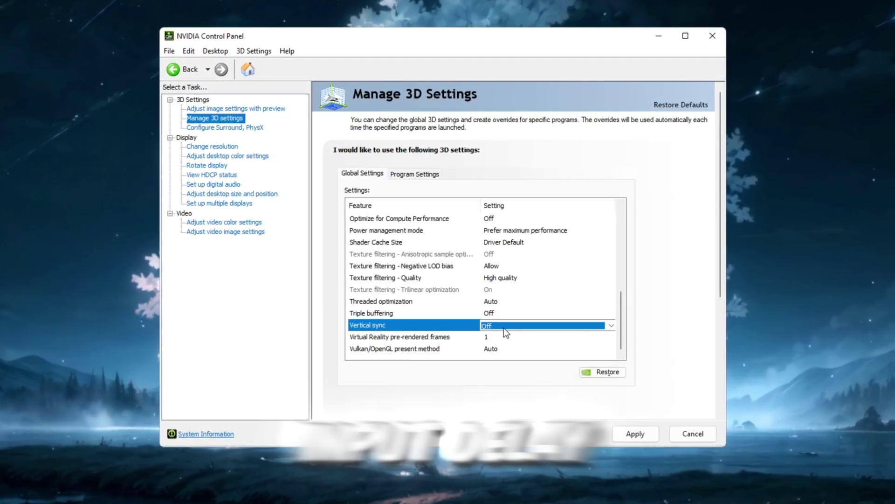
left_click(415, 289)
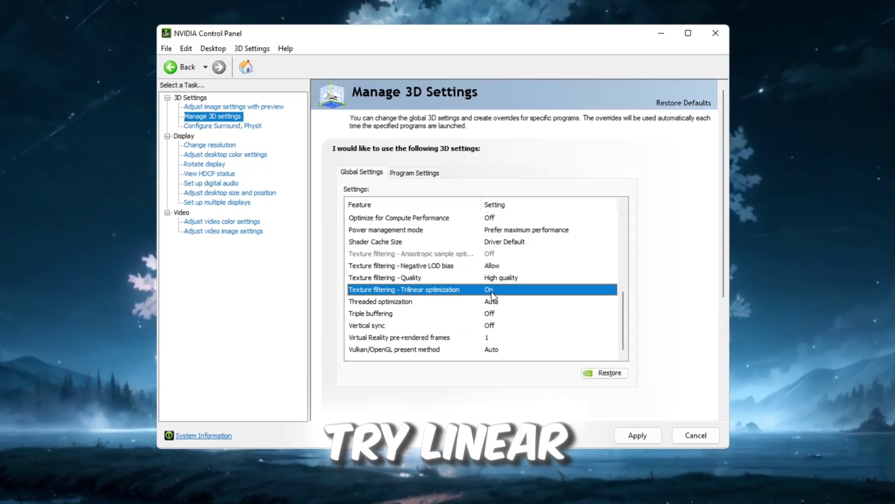
- Set Low Latency Mode to Ultra and Power management mode to Prefer maximum performance in the global 3D settings
scroll(466, 291, "up", 3)
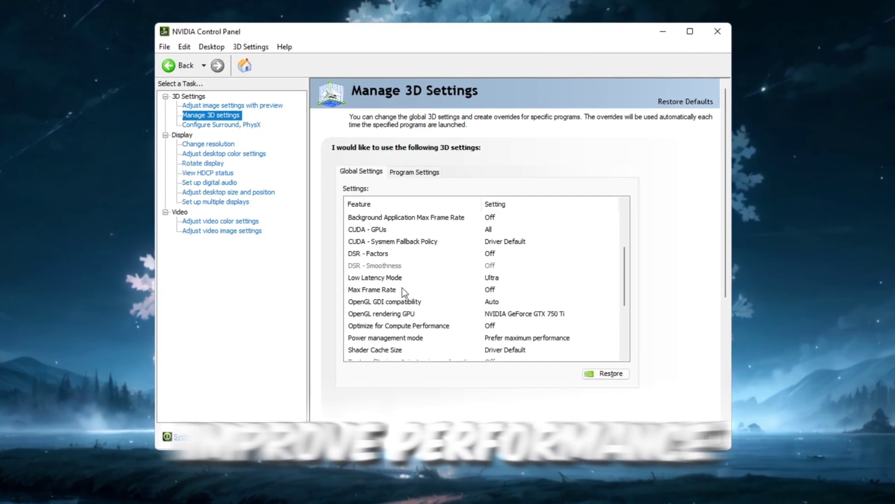
left_click(392, 278)
left_click(505, 279)
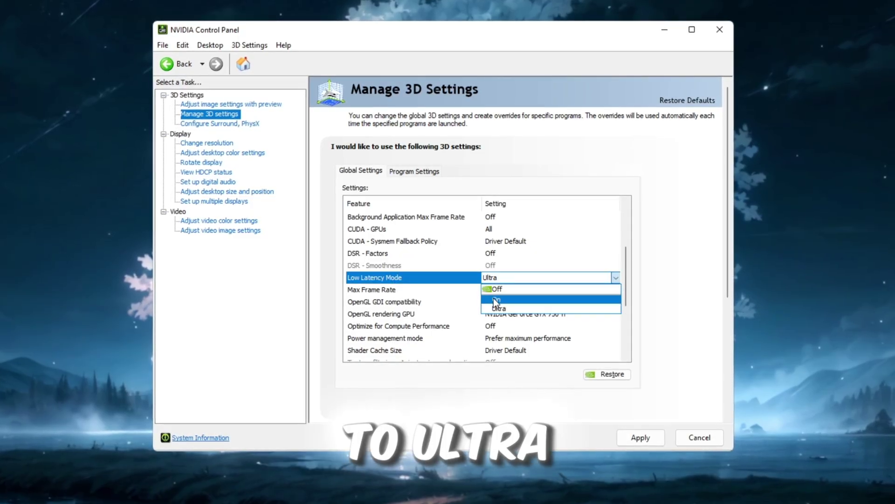
left_click(494, 305)
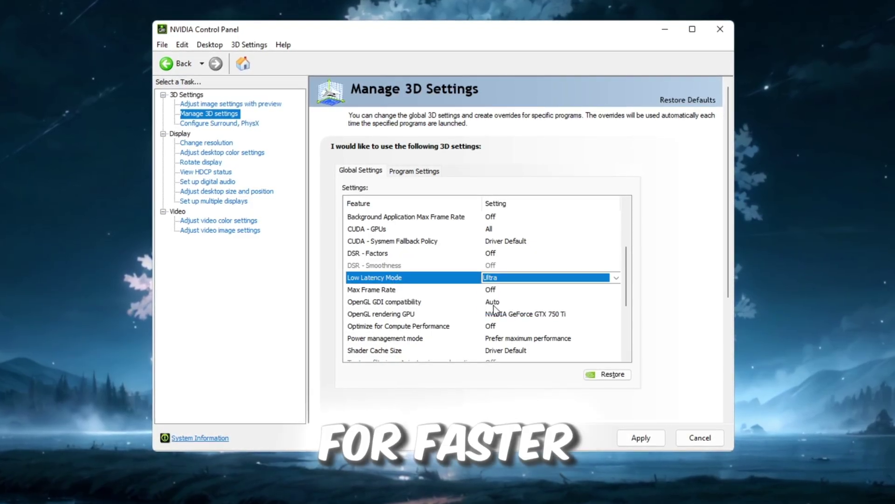
left_click(385, 339)
left_click(493, 339)
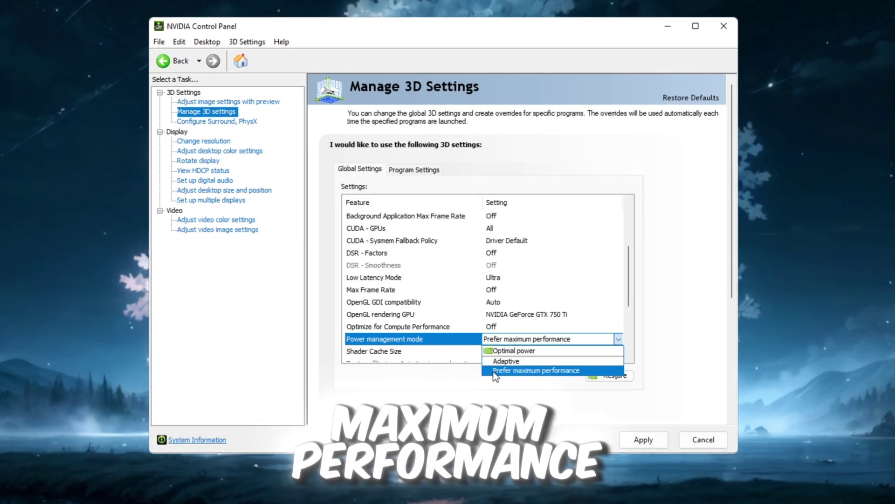
left_click(500, 368)
scroll(455, 321, "down", 1)
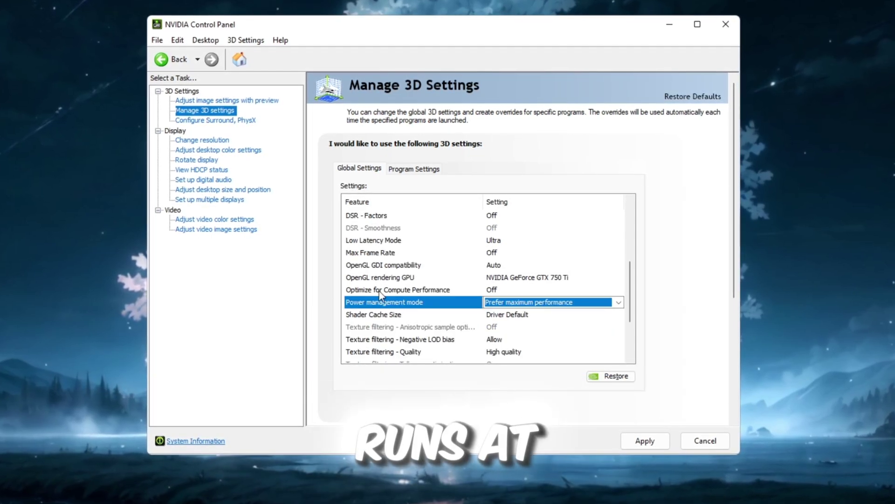
scroll(410, 282, "down", 2)
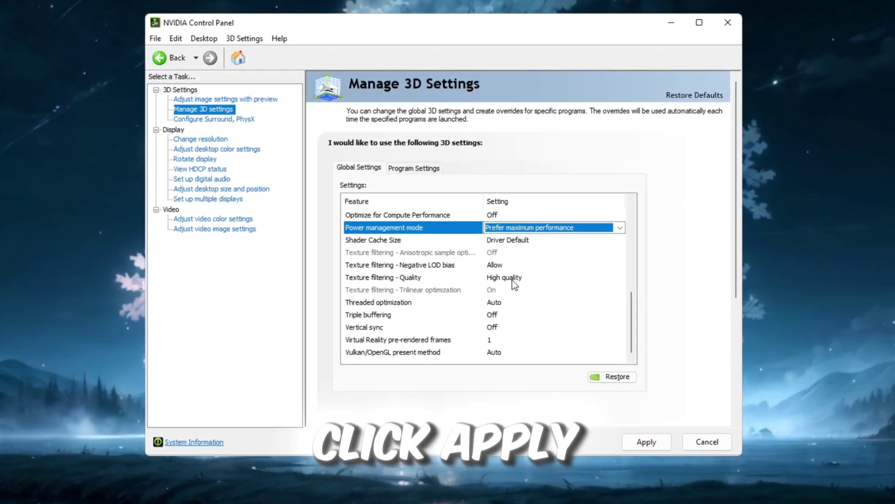